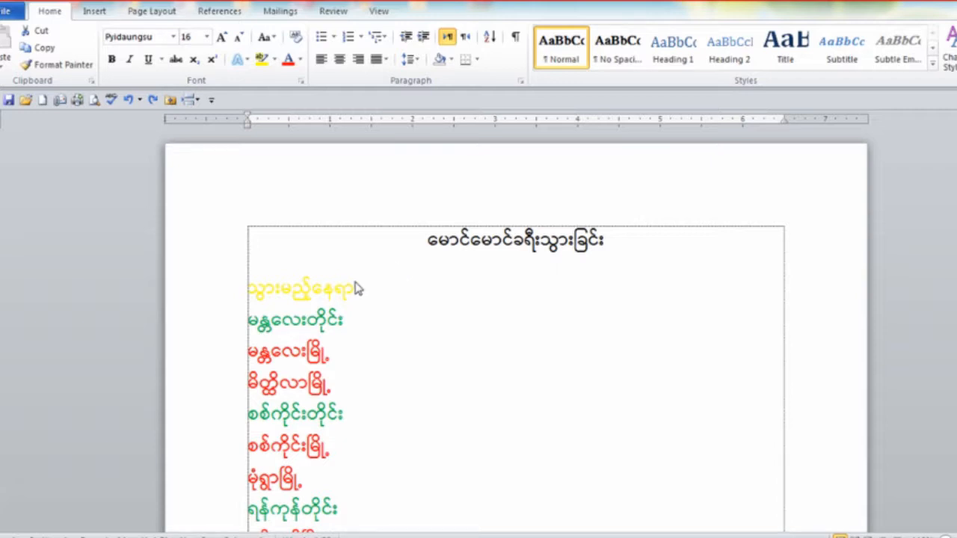
# Step: Review the colour-coded travel list from title to last line, comparing its yellow headings, green subheadings and red entries
pyautogui.tripleClick(403, 302)
pyautogui.scroll(-2, 406, 303)
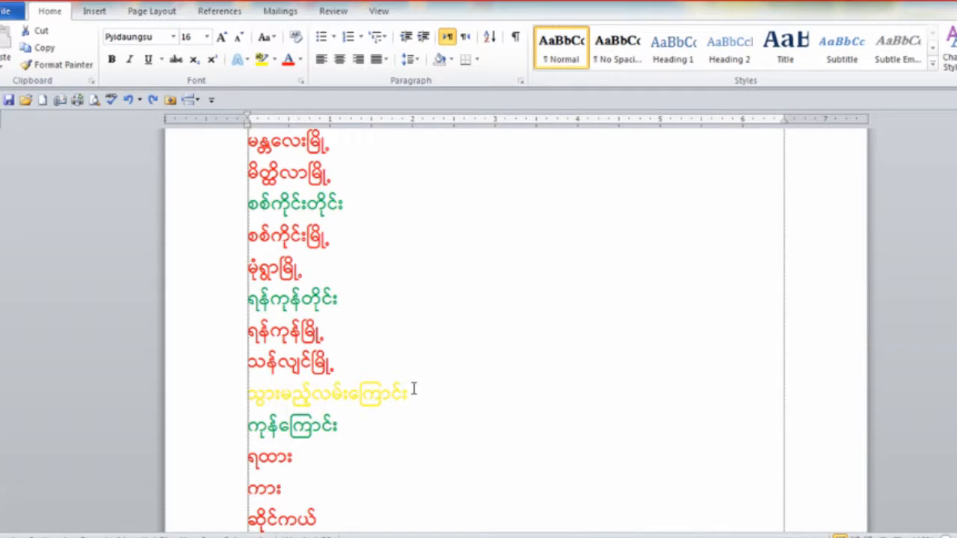
pyautogui.scroll(3, 414, 388)
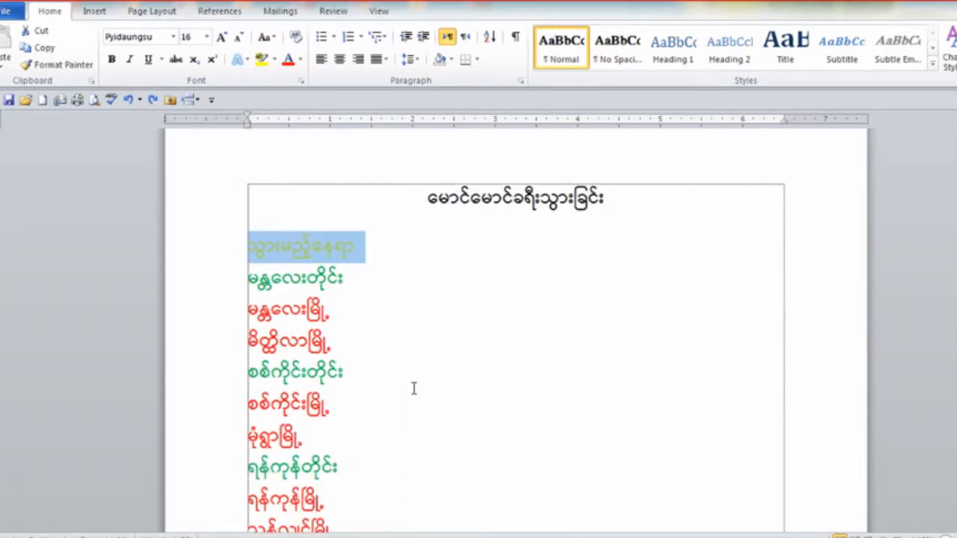
pyautogui.scroll(-1, 414, 378)
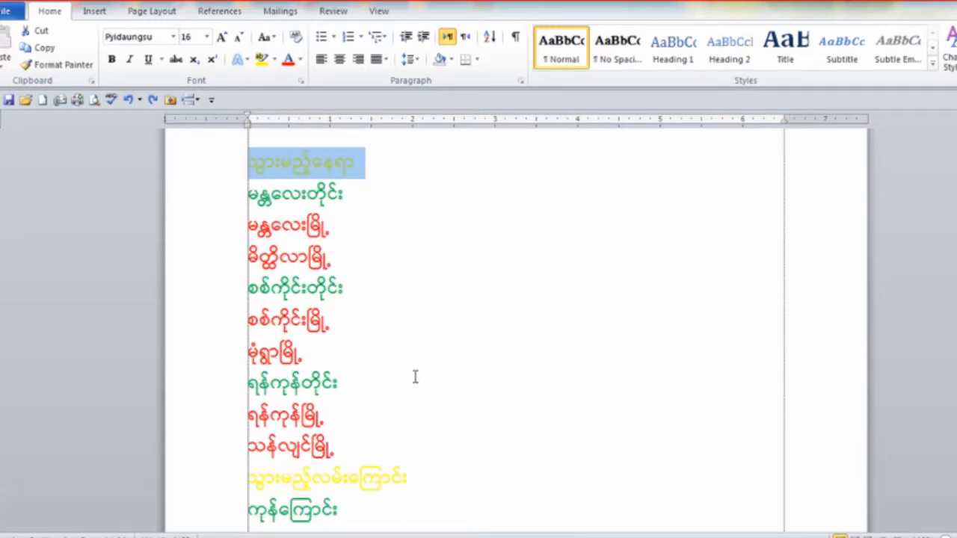
pyautogui.scroll(1, 399, 307)
pyautogui.scroll(-2, 356, 276)
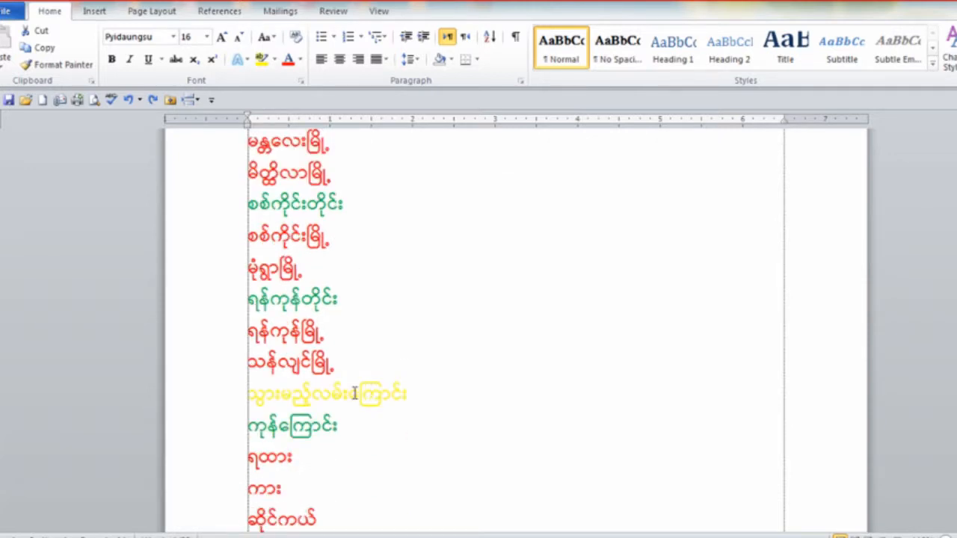
pyautogui.scroll(2, 379, 394)
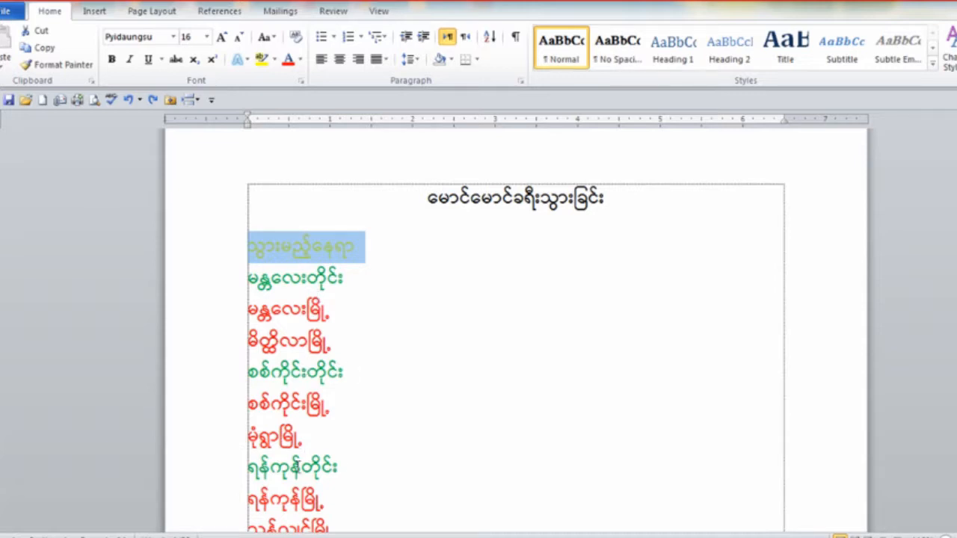
pyautogui.scroll(-5, 352, 443)
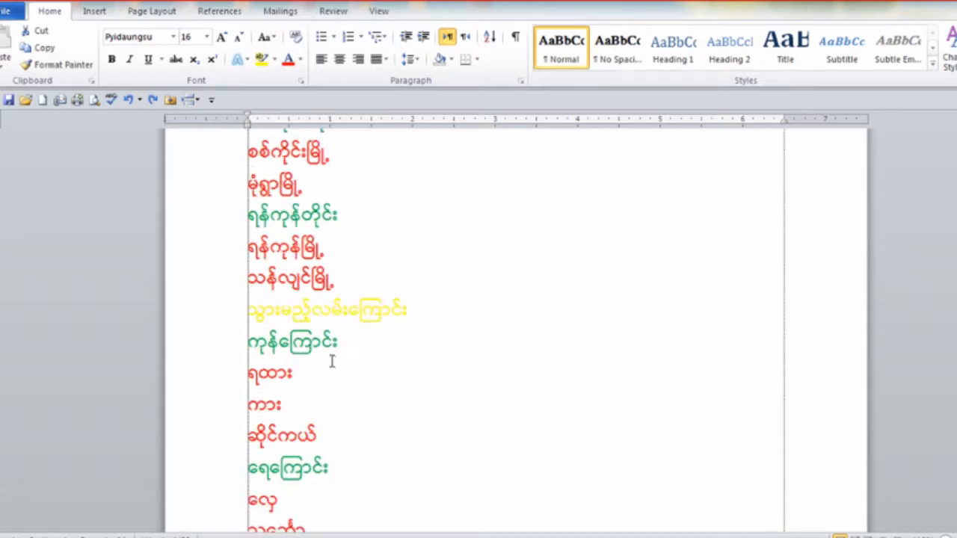
pyautogui.scroll(-2, 333, 361)
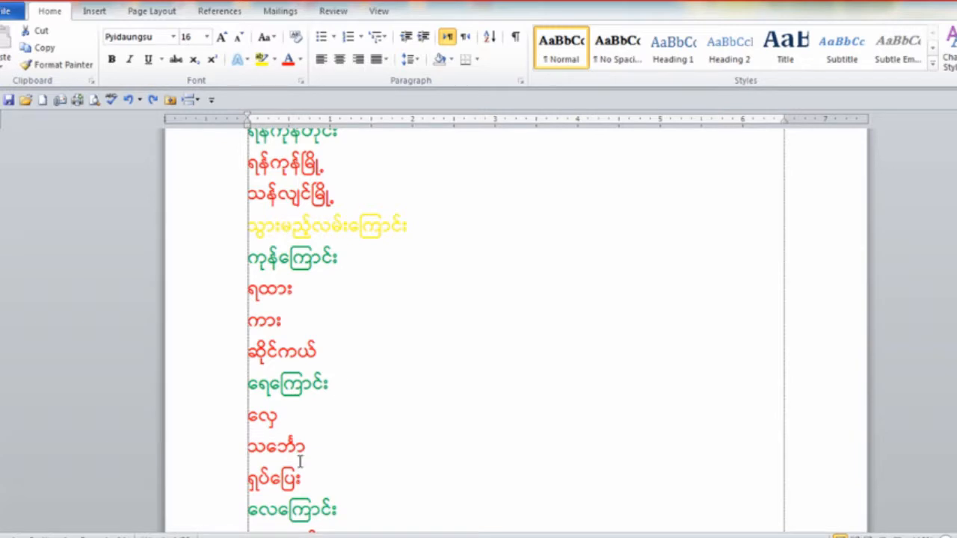
pyautogui.scroll(-1, 378, 452)
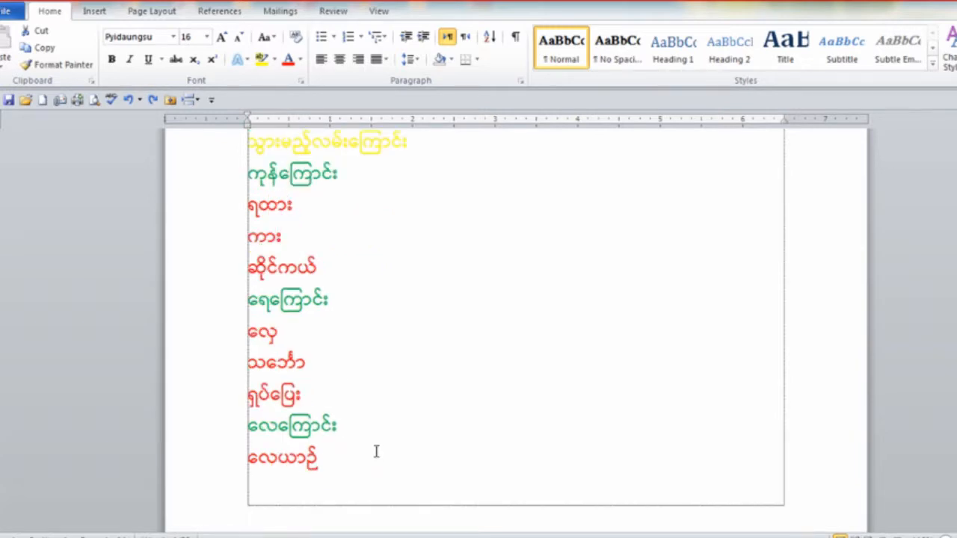
pyautogui.scroll(3, 376, 451)
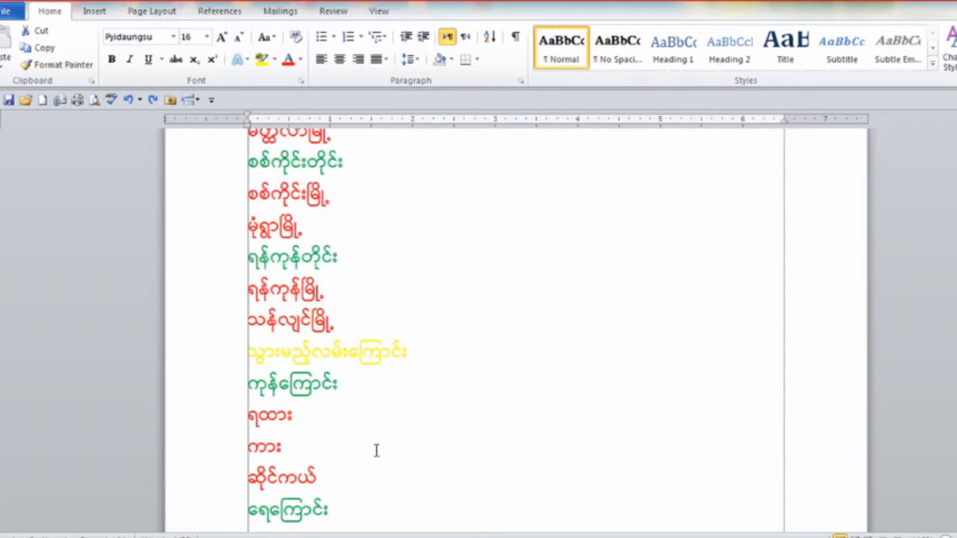
pyautogui.scroll(3, 376, 450)
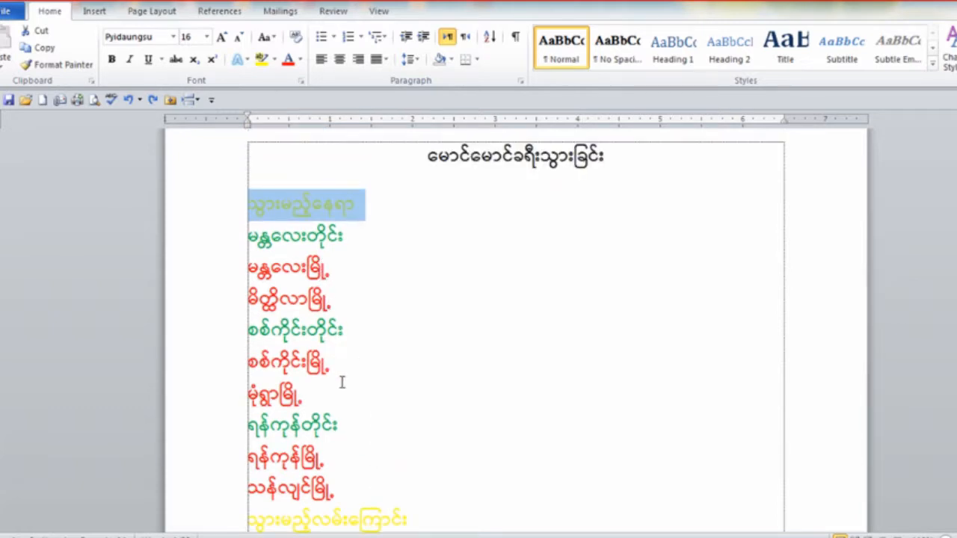
pyautogui.scroll(-1, 341, 384)
pyautogui.scroll(-1, 343, 384)
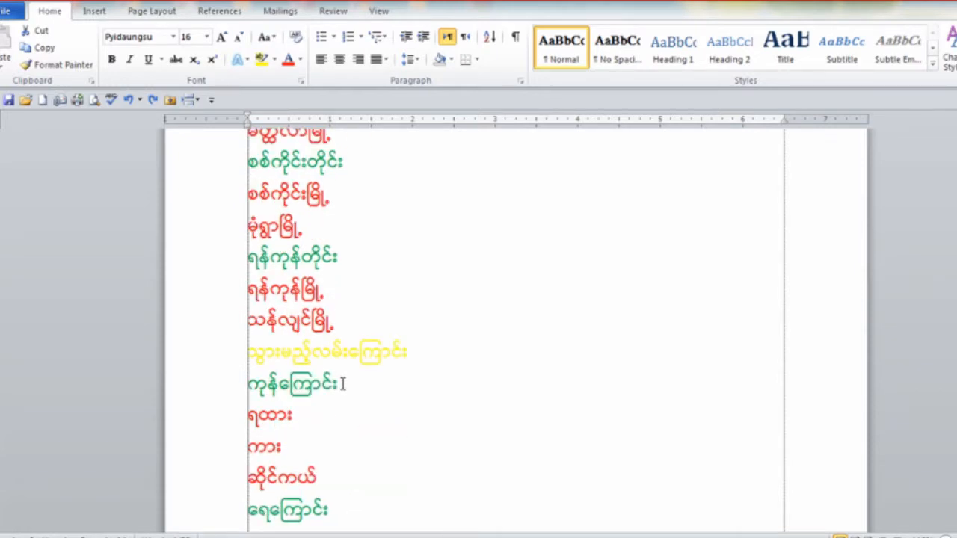
pyautogui.scroll(-2, 338, 448)
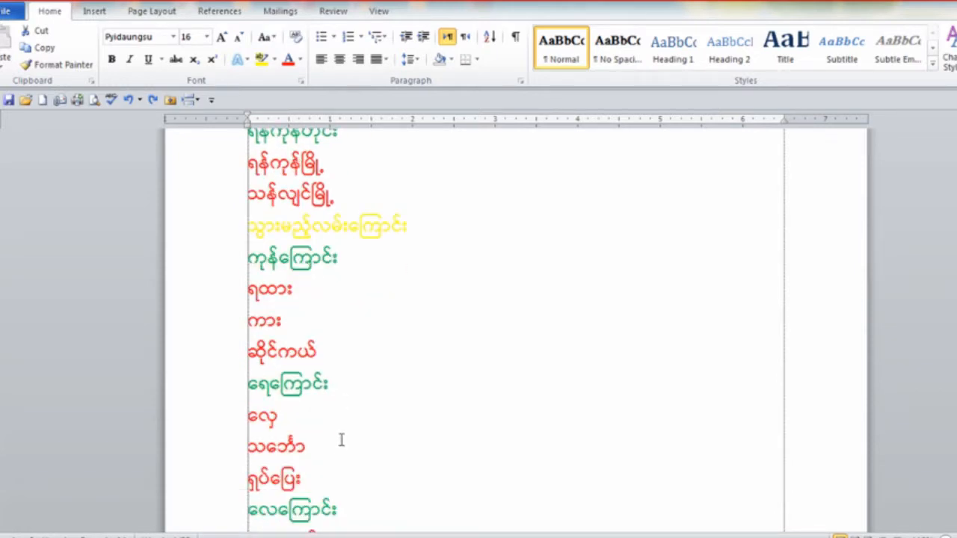
pyautogui.scroll(-1, 342, 437)
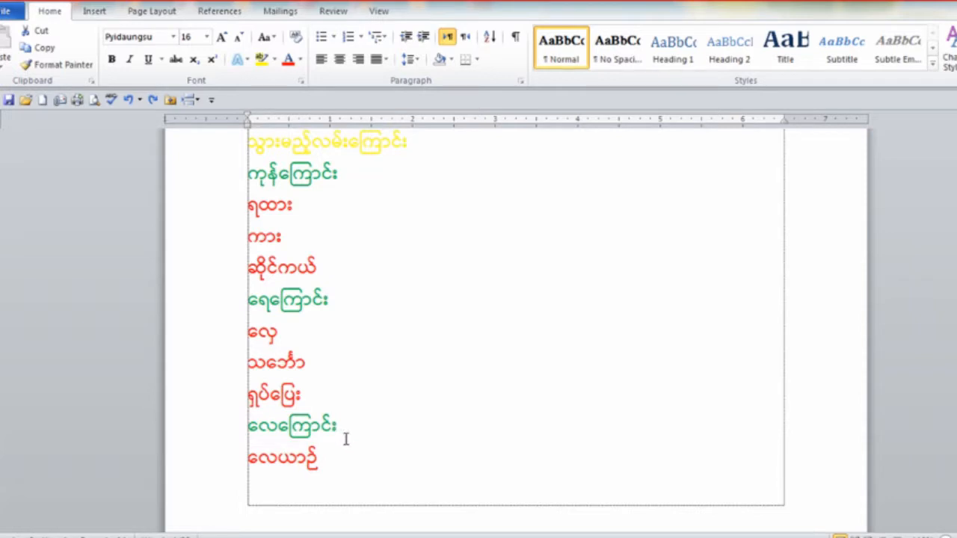
pyautogui.scroll(3, 346, 436)
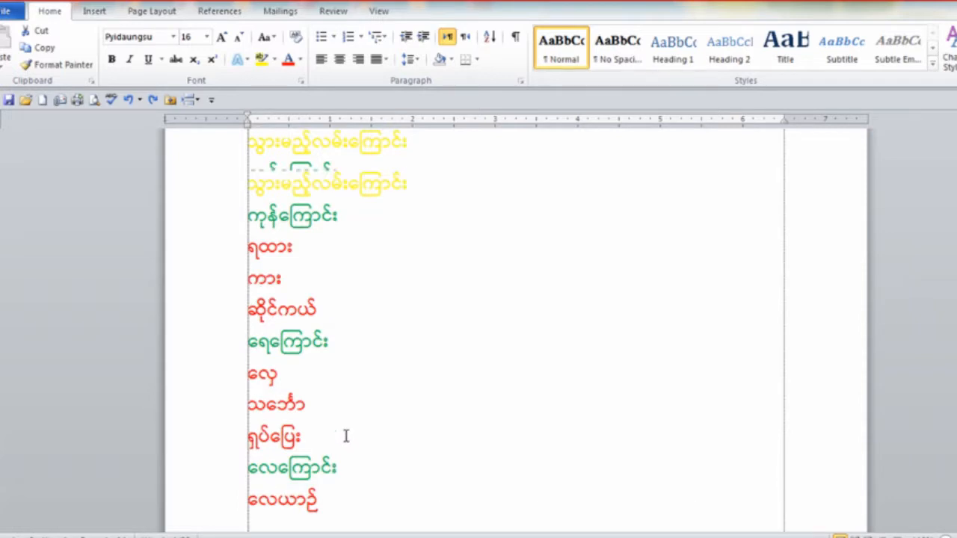
pyautogui.scroll(1, 346, 436)
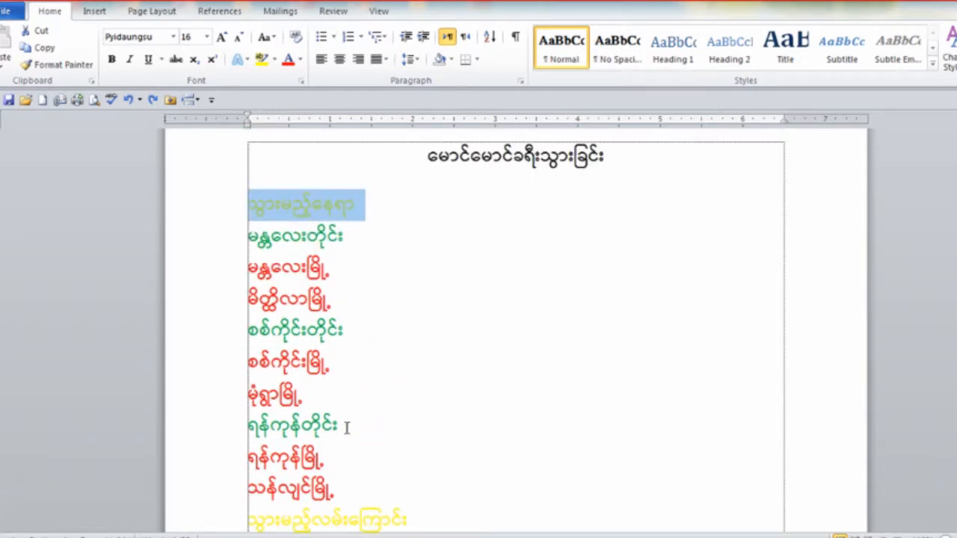
pyautogui.scroll(-1, 336, 284)
pyautogui.scroll(1, 336, 261)
pyautogui.click(349, 234)
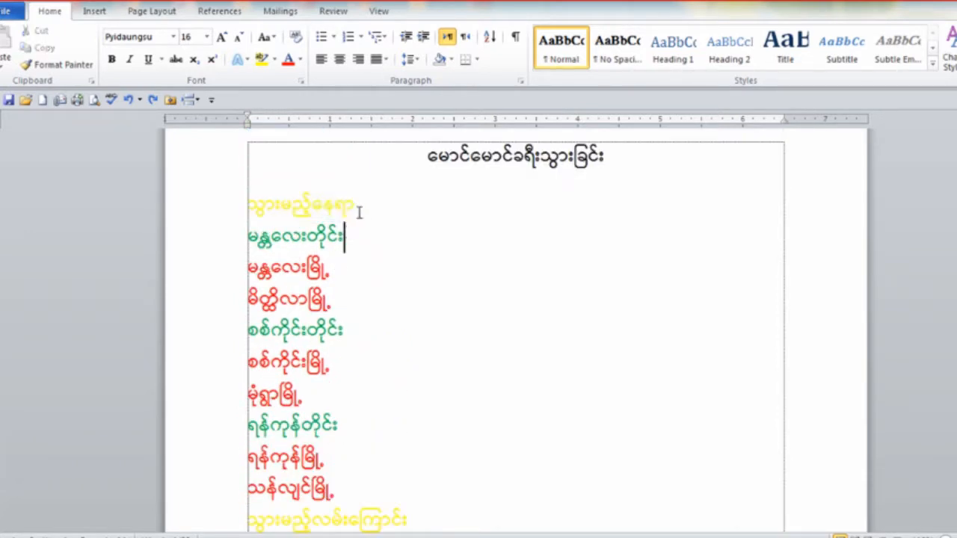
pyautogui.moveTo(359, 213); pyautogui.dragTo(249, 207)
pyautogui.scroll(-2, 405, 357)
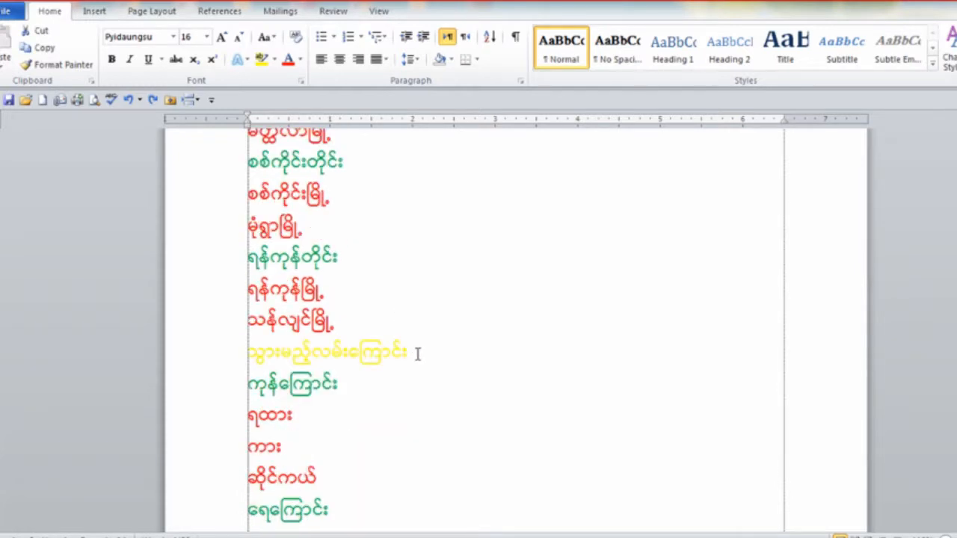
pyautogui.scroll(2, 414, 353)
pyautogui.scroll(-2, 412, 352)
pyautogui.scroll(3, 417, 354)
# Step: Number the two yellow headings, selected together, with the 1., 2., 3. format from the Numbering Library
pyautogui.click(363, 207)
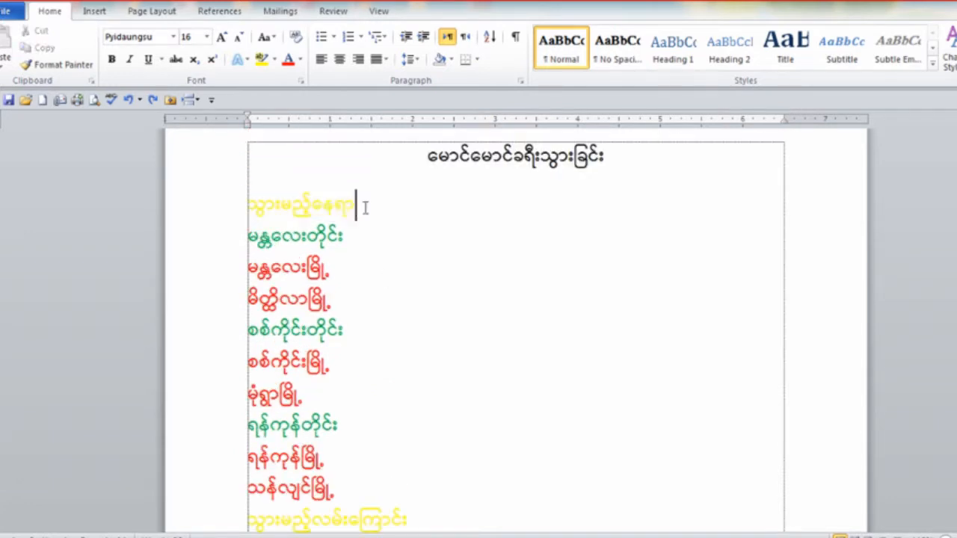
pyautogui.moveTo(364, 207); pyautogui.dragTo(247, 200)
pyautogui.scroll(-2, 348, 295)
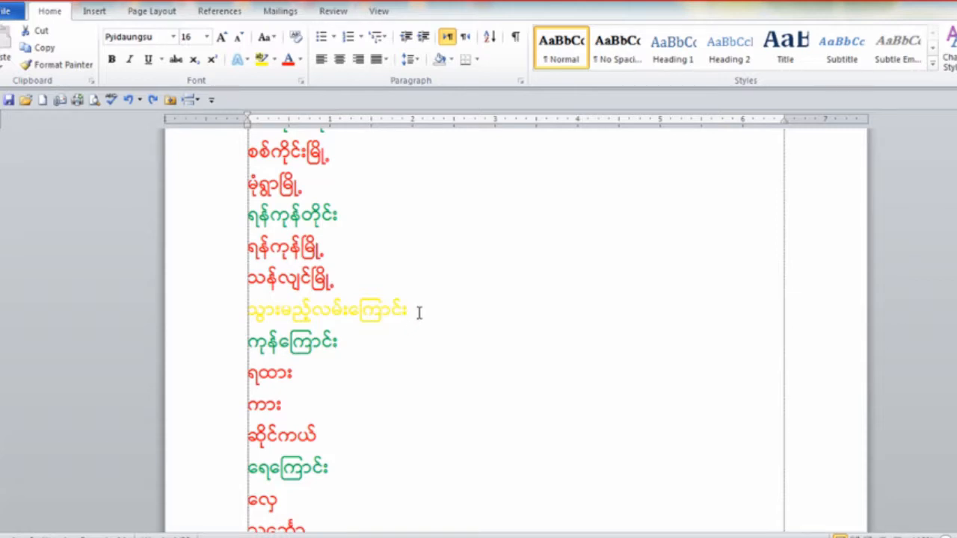
pyautogui.moveTo(419, 310); pyautogui.dragTo(228, 321)
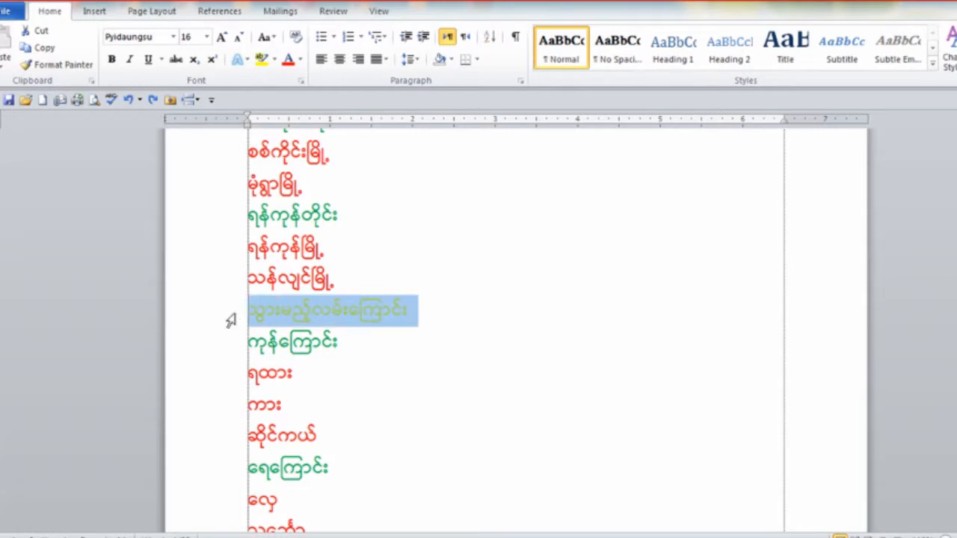
pyautogui.scroll(2, 336, 321)
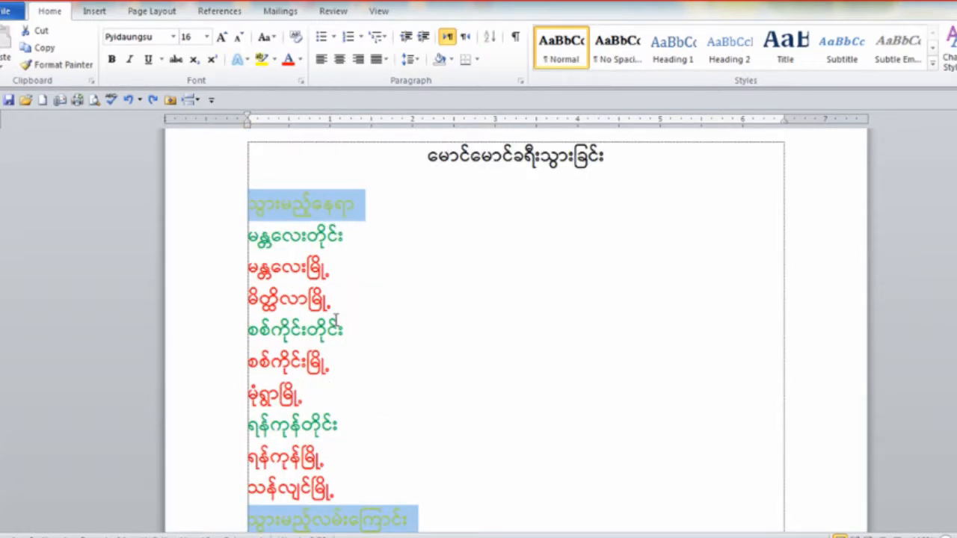
pyautogui.scroll(-1, 336, 320)
pyautogui.scroll(1, 336, 320)
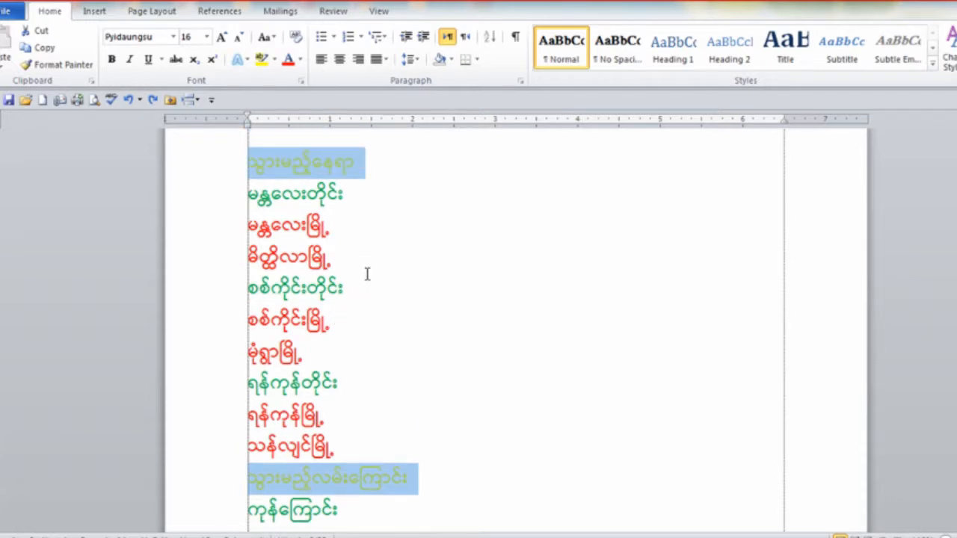
pyautogui.click(362, 39)
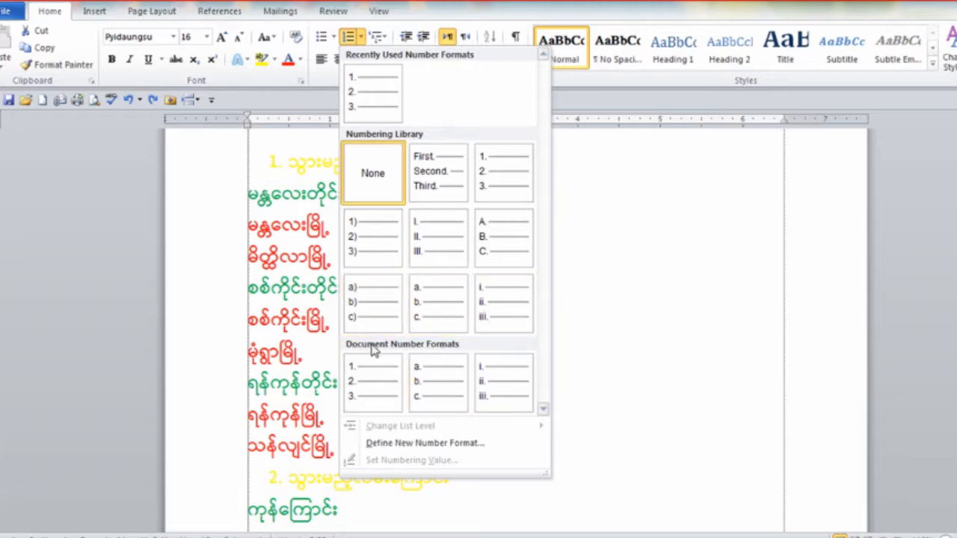
pyautogui.click(485, 185)
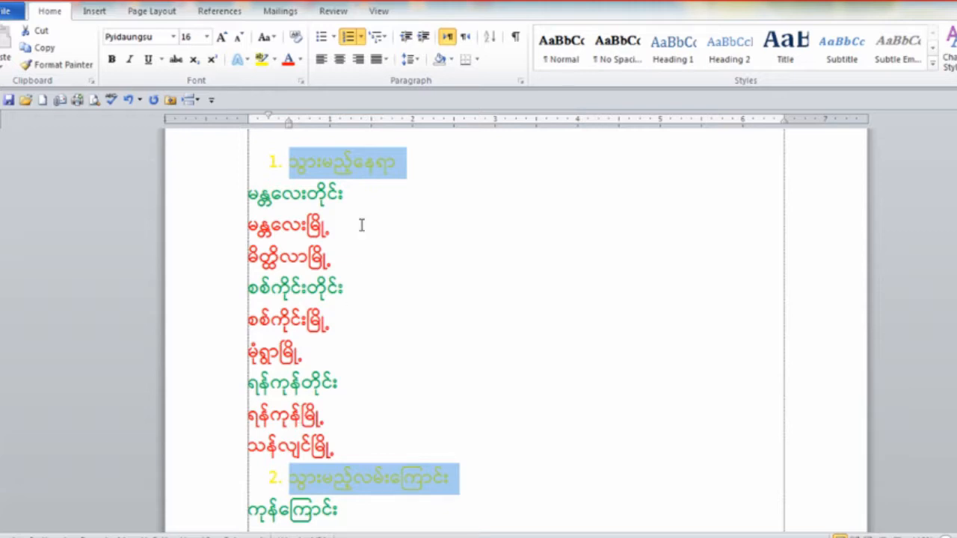
pyautogui.click(358, 197)
pyautogui.moveTo(359, 196); pyautogui.dragTo(237, 213)
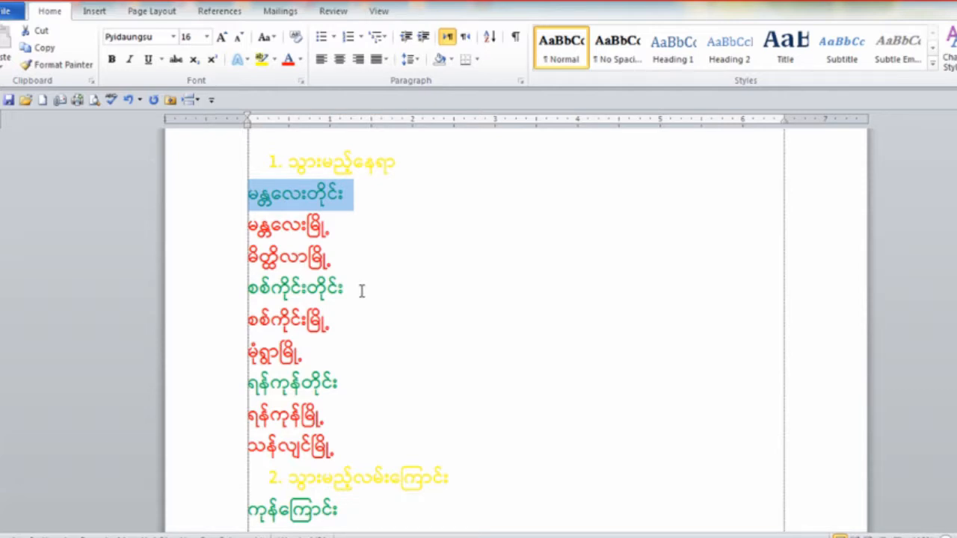
pyautogui.keyDown('ctrl'); pyautogui.doubleClick(361, 291); pyautogui.keyUp('ctrl')
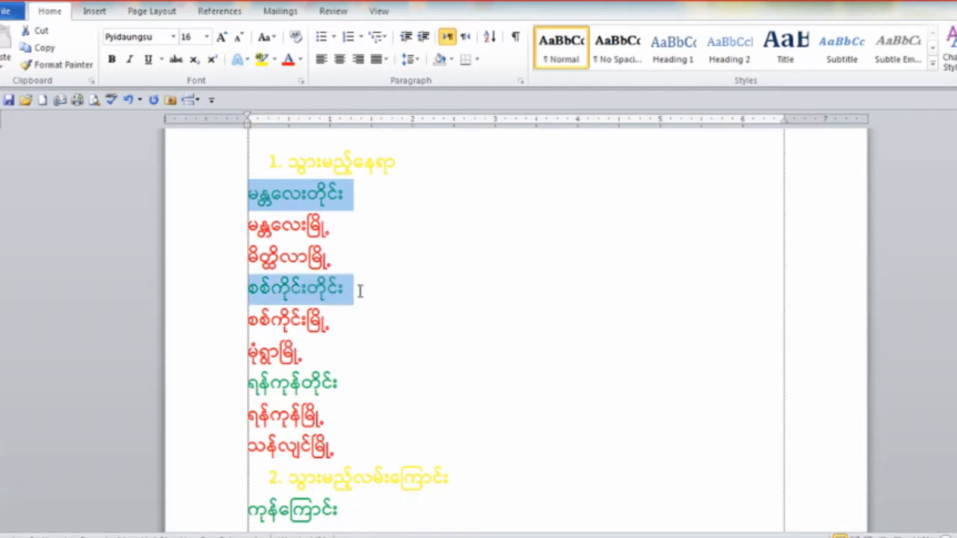
pyautogui.click(334, 296)
pyautogui.scroll(2, 334, 299)
pyautogui.click(333, 302)
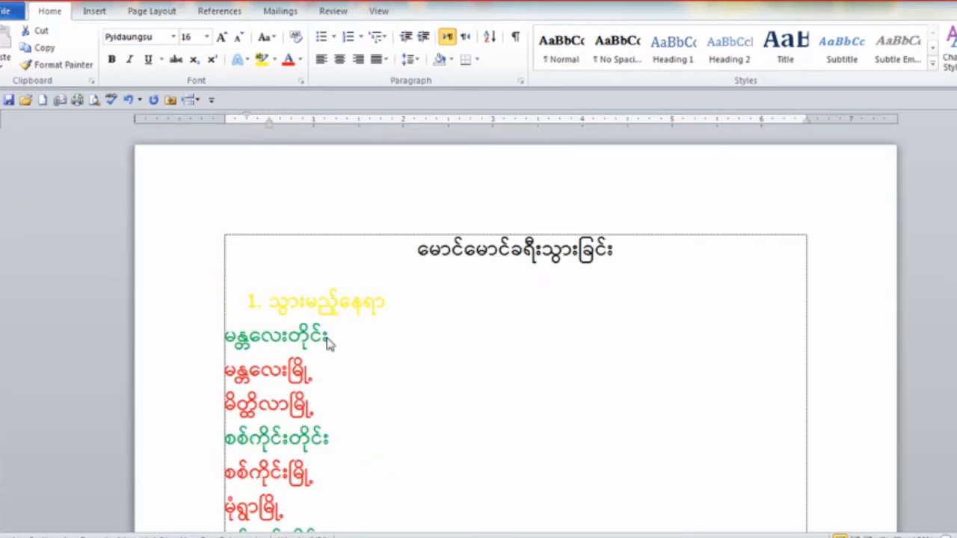
# Step: Bullet all six green subheadings under both yellow headings, selected together, with the four-diamond symbol from the Bullet Library
pyautogui.click(333, 338)
pyautogui.moveTo(335, 337); pyautogui.dragTo(214, 337)
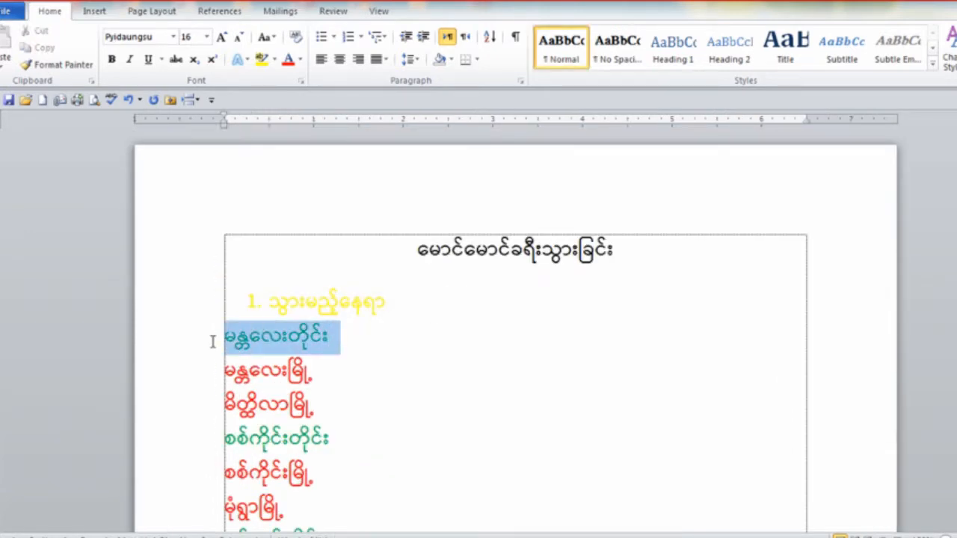
pyautogui.keyDown('ctrl'); pyautogui.doubleClick(350, 442); pyautogui.keyUp('ctrl')
pyautogui.scroll(-2, 340, 402)
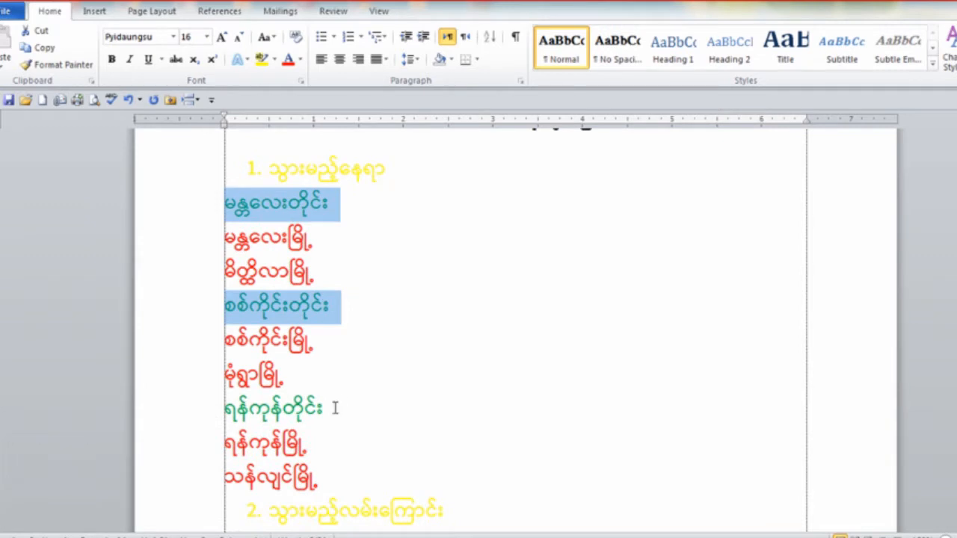
pyautogui.moveTo(335, 408); pyautogui.dragTo(222, 410)
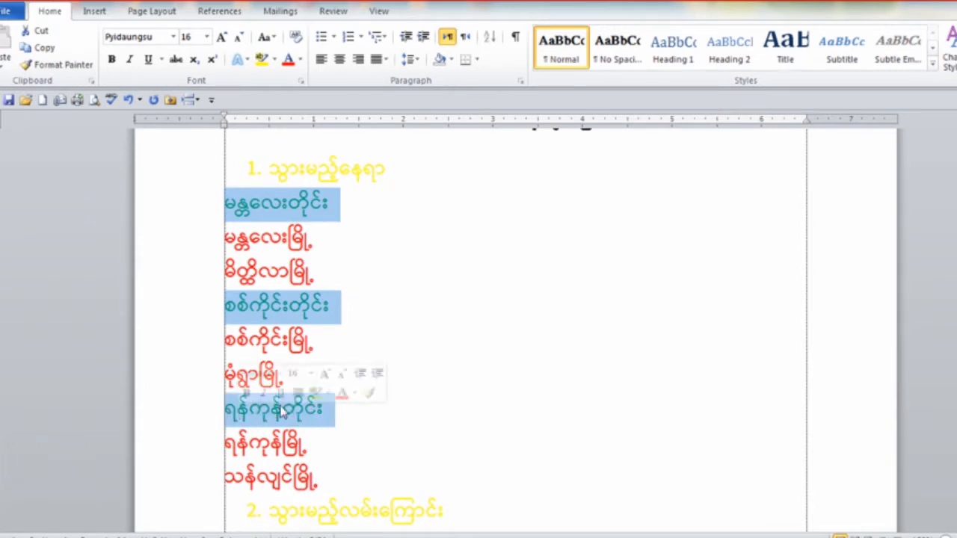
pyautogui.scroll(-2, 325, 389)
pyautogui.scroll(-2, 325, 389)
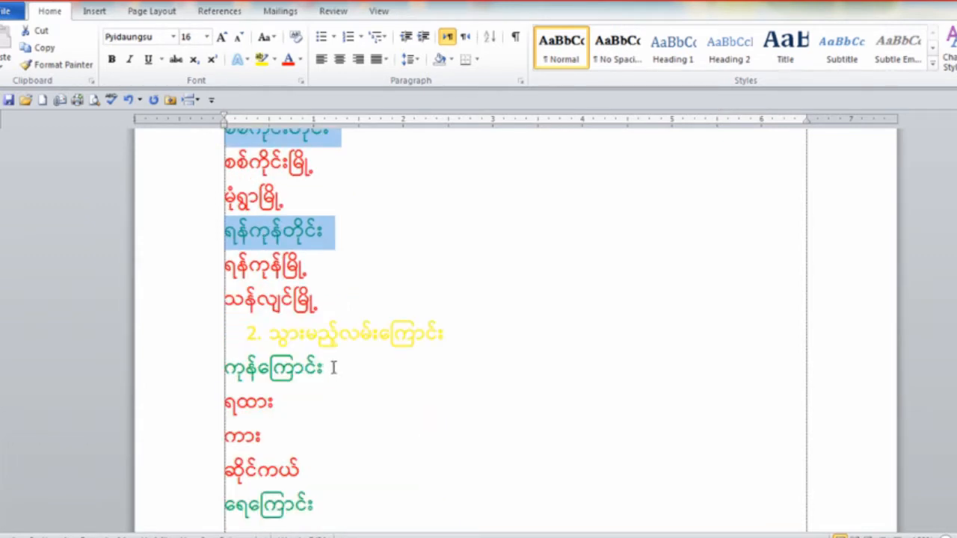
pyautogui.moveTo(324, 365); pyautogui.dragTo(223, 369)
pyautogui.scroll(-3, 291, 383)
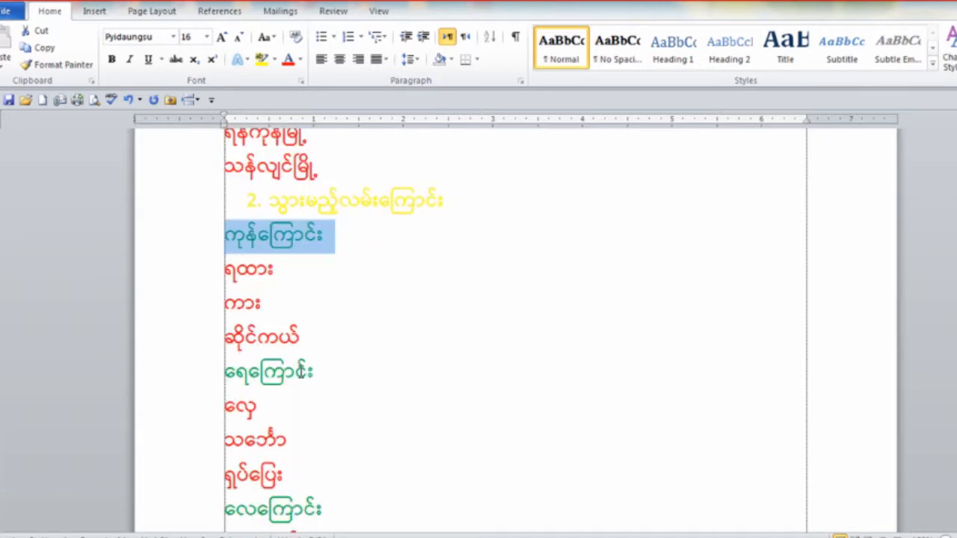
pyautogui.moveTo(323, 373); pyautogui.dragTo(220, 376)
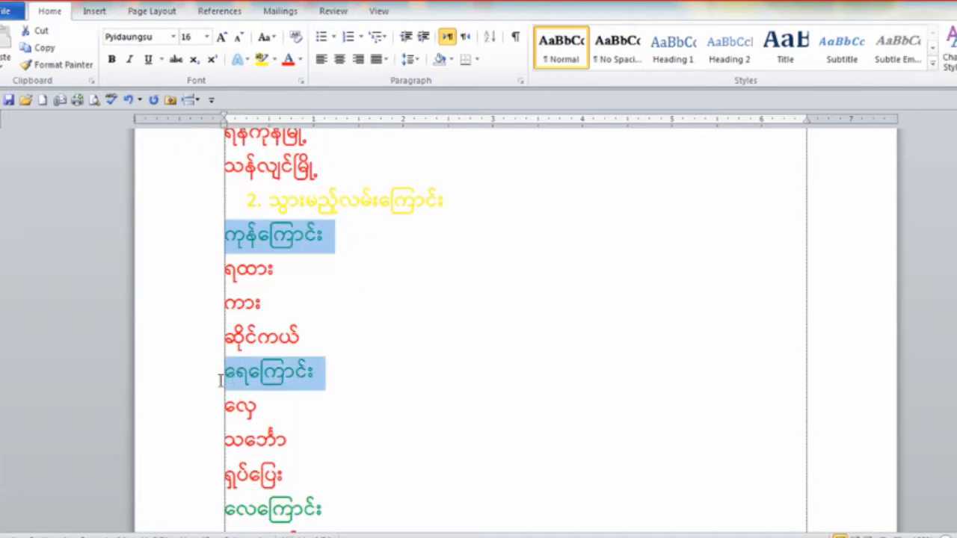
pyautogui.scroll(-2, 288, 383)
pyautogui.moveTo(335, 422); pyautogui.dragTo(212, 421)
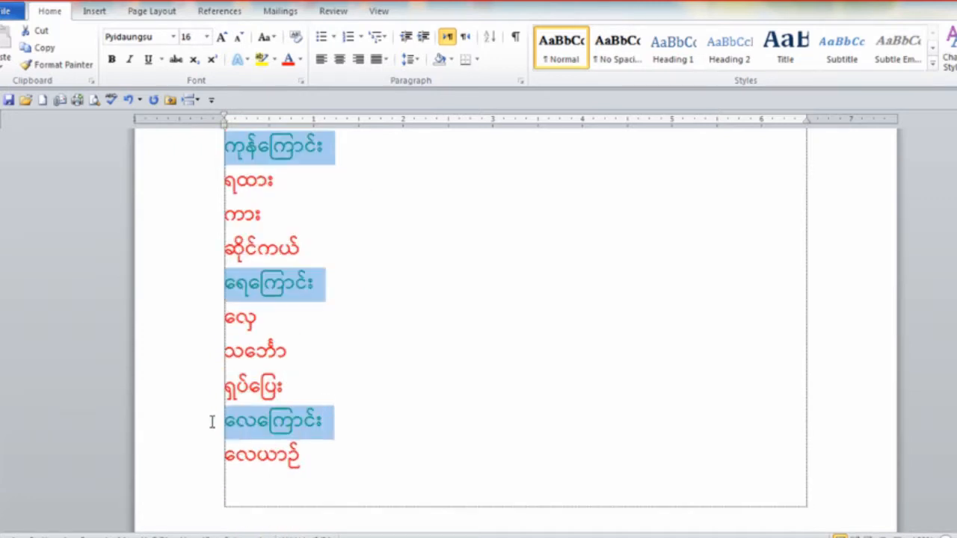
pyautogui.scroll(10, 372, 387)
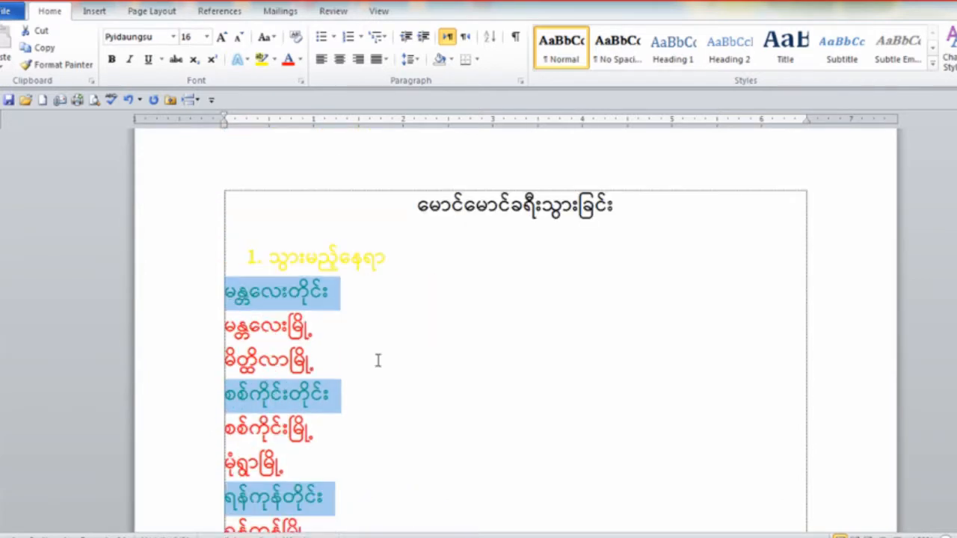
pyautogui.click(335, 37)
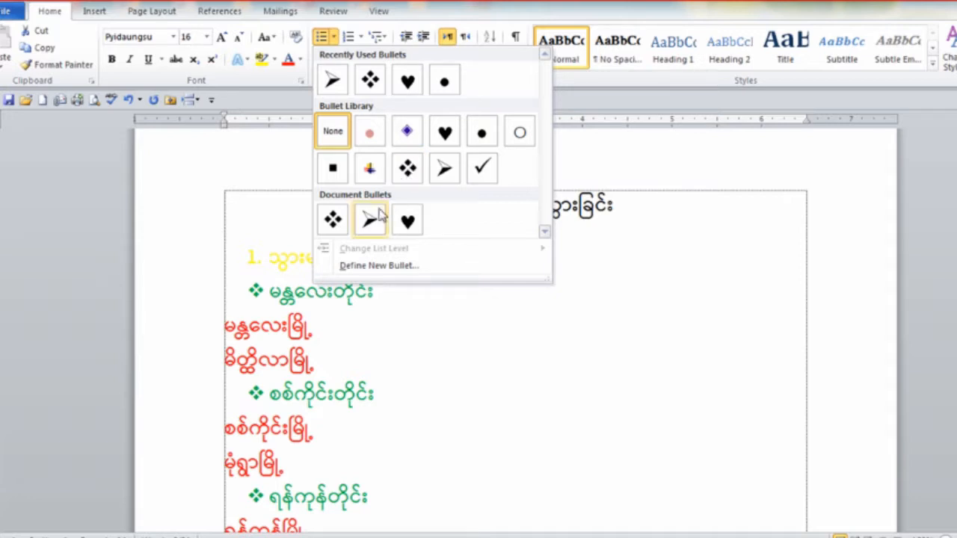
pyautogui.click(407, 170)
pyautogui.scroll(-3, 357, 271)
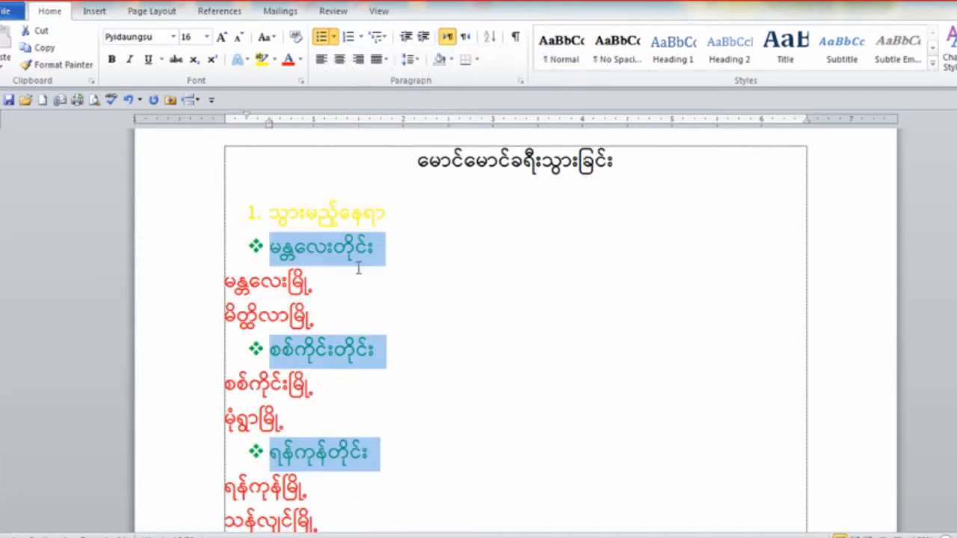
# Step: Indent the whole set of green diamond-bulleted subheadings one level beneath the numbered yellow headings
pyautogui.scroll(3, 358, 269)
pyautogui.click(255, 247)
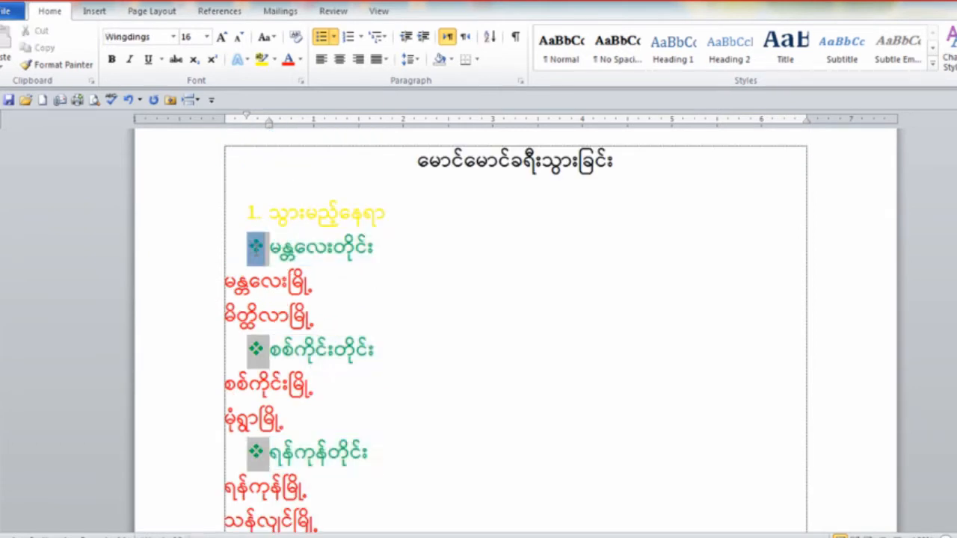
pyautogui.click(273, 249)
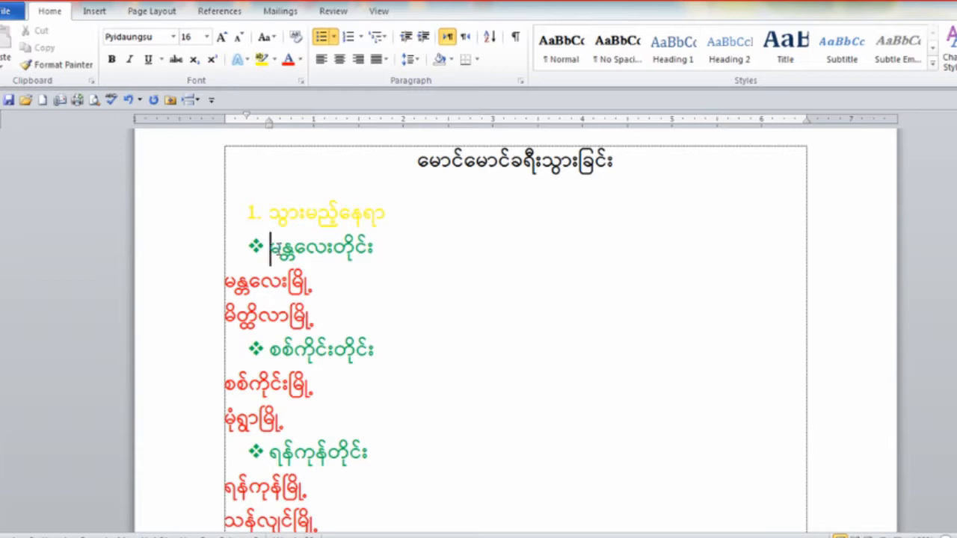
pyautogui.press('Tab')
pyautogui.scroll(-6, 279, 249)
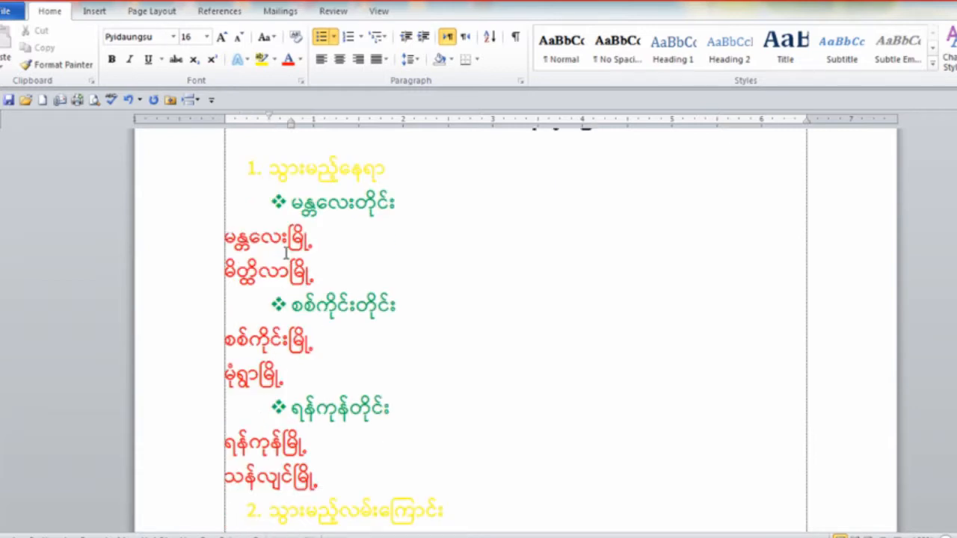
pyautogui.scroll(-4, 309, 312)
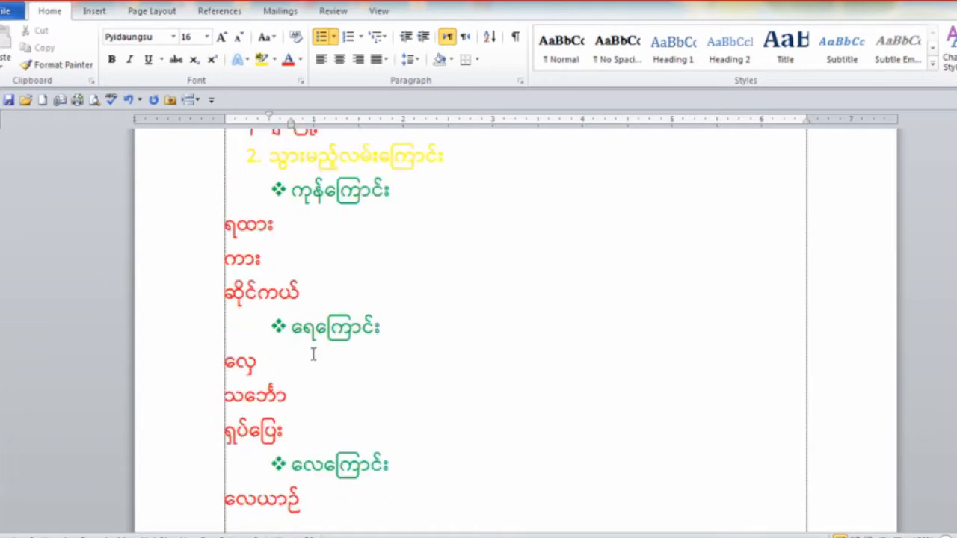
# Step: Bullet every red entry under the green subheadings, selected together, with the arrowhead symbol
pyautogui.scroll(11, 316, 347)
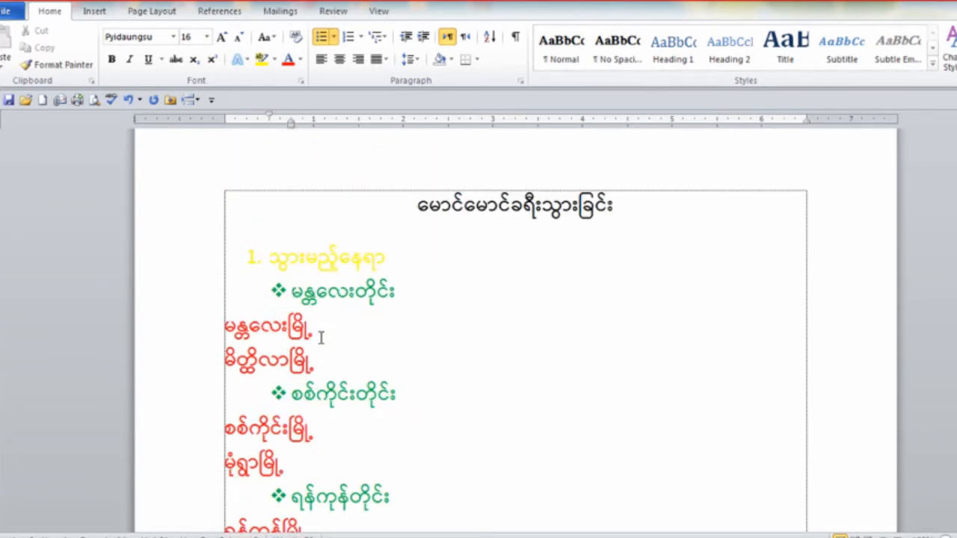
pyautogui.scroll(1, 320, 337)
pyautogui.scroll(-2, 321, 334)
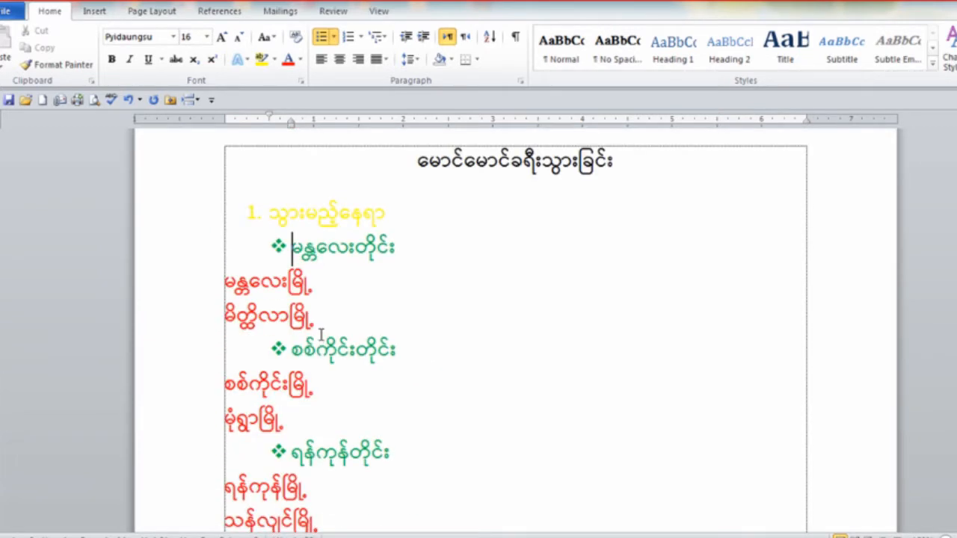
pyautogui.click(318, 320)
pyautogui.moveTo(318, 319); pyautogui.dragTo(207, 290)
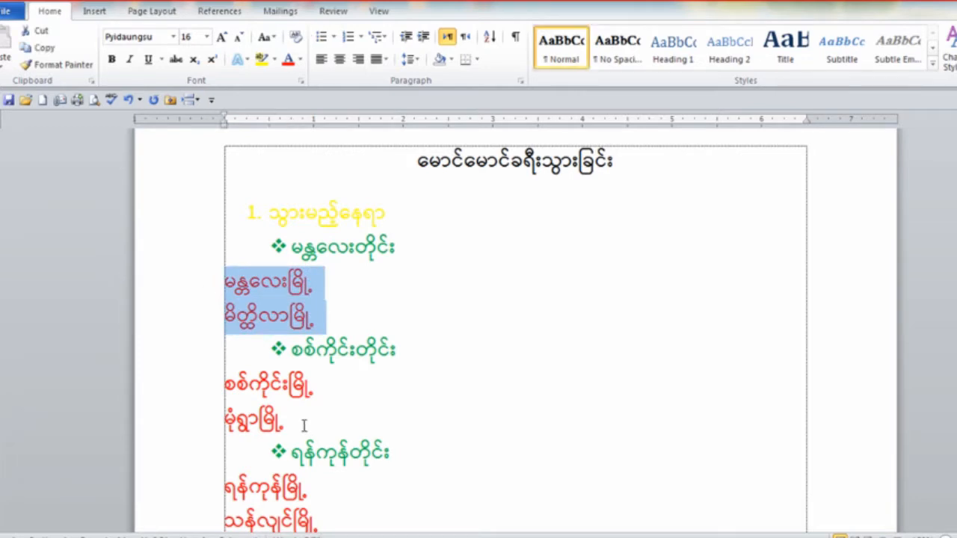
pyautogui.moveTo(304, 425); pyautogui.dragTo(233, 397)
pyautogui.scroll(-3, 302, 417)
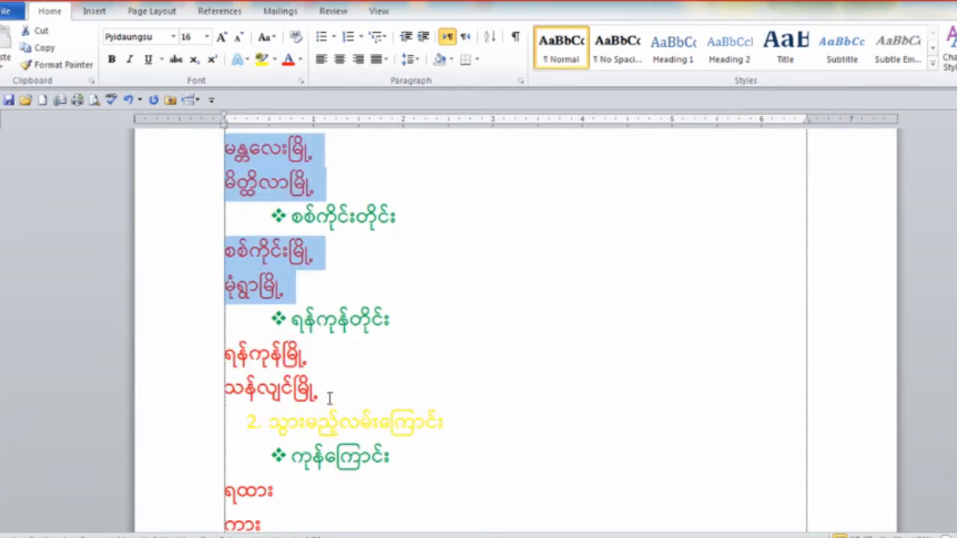
pyautogui.moveTo(318, 394); pyautogui.dragTo(208, 367)
pyautogui.scroll(-3, 208, 370)
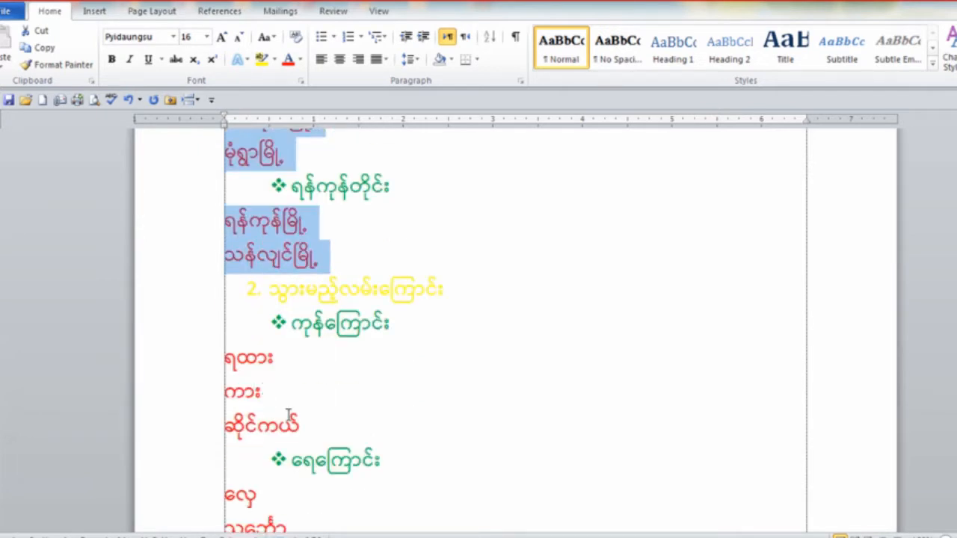
pyautogui.moveTo(314, 429); pyautogui.dragTo(211, 367)
pyautogui.scroll(-3, 290, 402)
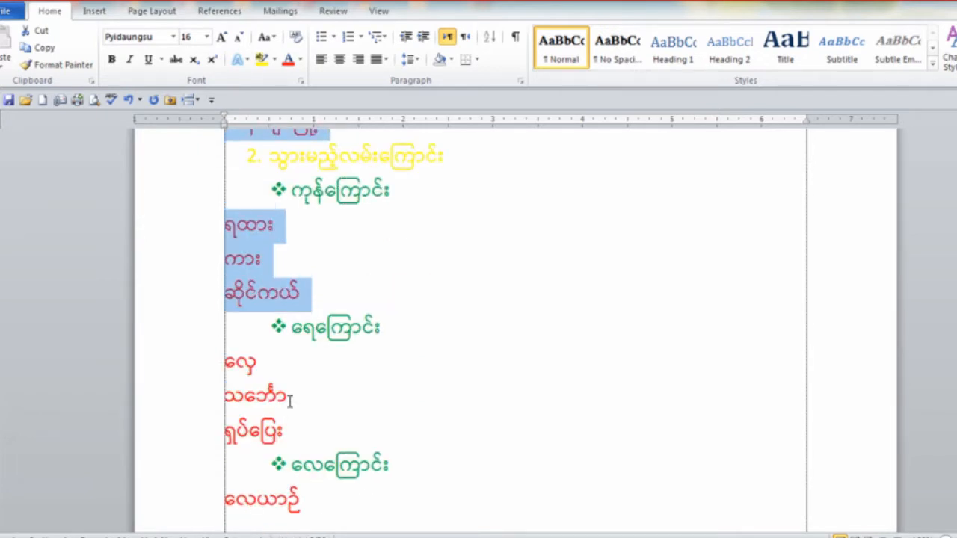
pyautogui.moveTo(305, 432); pyautogui.dragTo(216, 374)
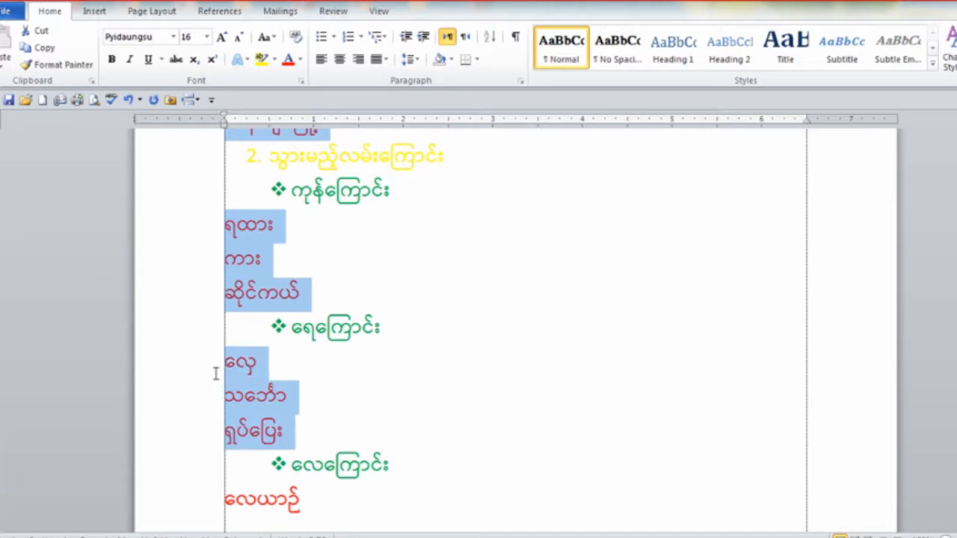
pyautogui.scroll(-1, 222, 392)
pyautogui.moveTo(328, 454); pyautogui.dragTo(230, 445)
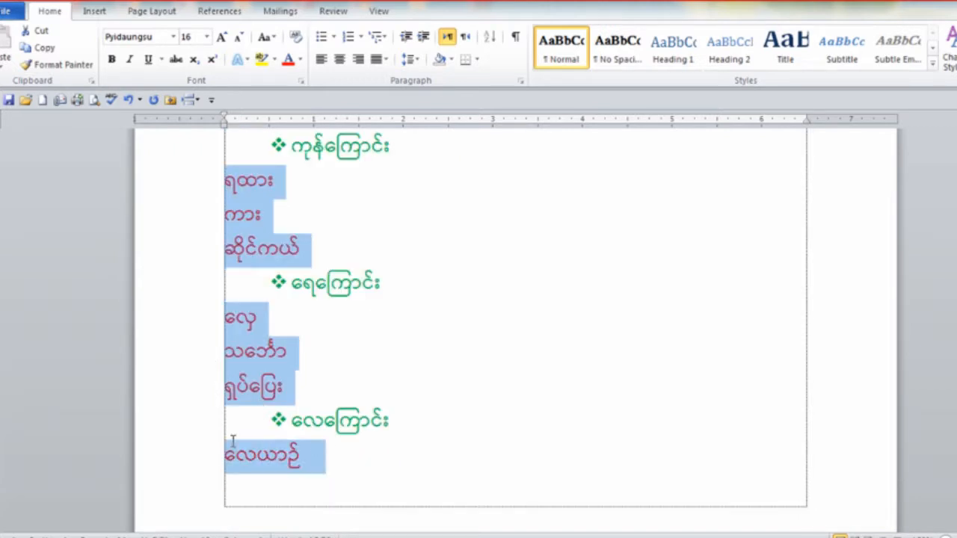
pyautogui.scroll(4, 356, 409)
pyautogui.scroll(2, 357, 409)
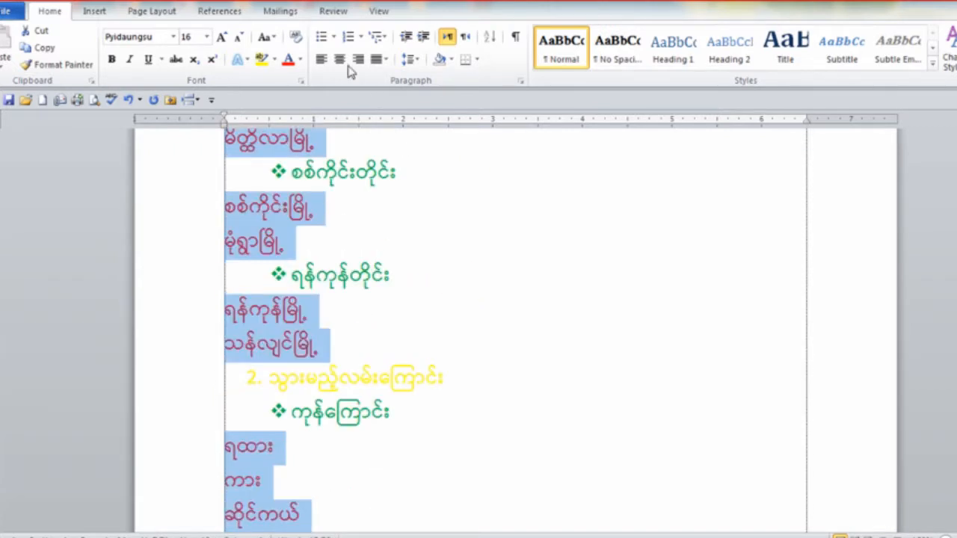
pyautogui.click(334, 37)
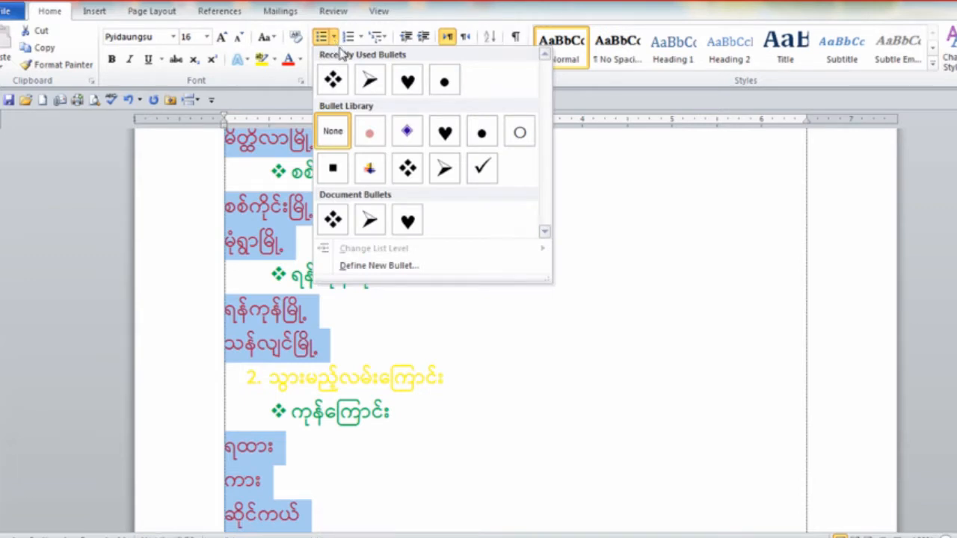
pyautogui.click(370, 80)
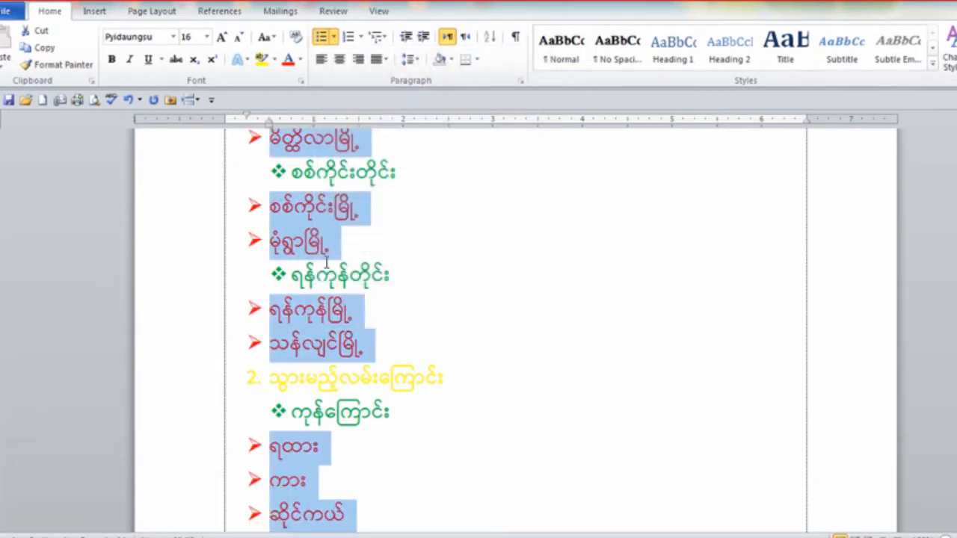
# Step: Indent the whole set of red arrow-bulleted entries so they sit one level beneath the green subheadings
pyautogui.scroll(3, 326, 263)
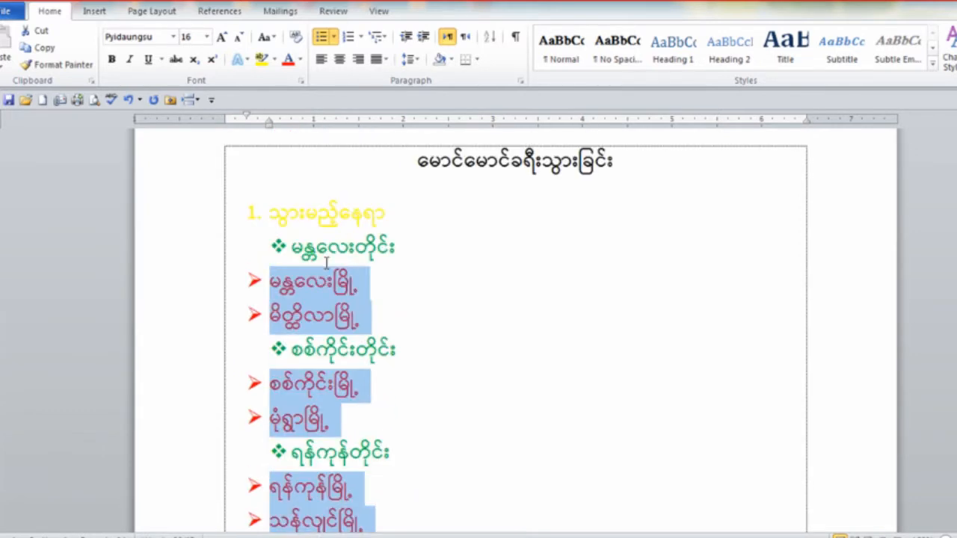
pyautogui.click(273, 283)
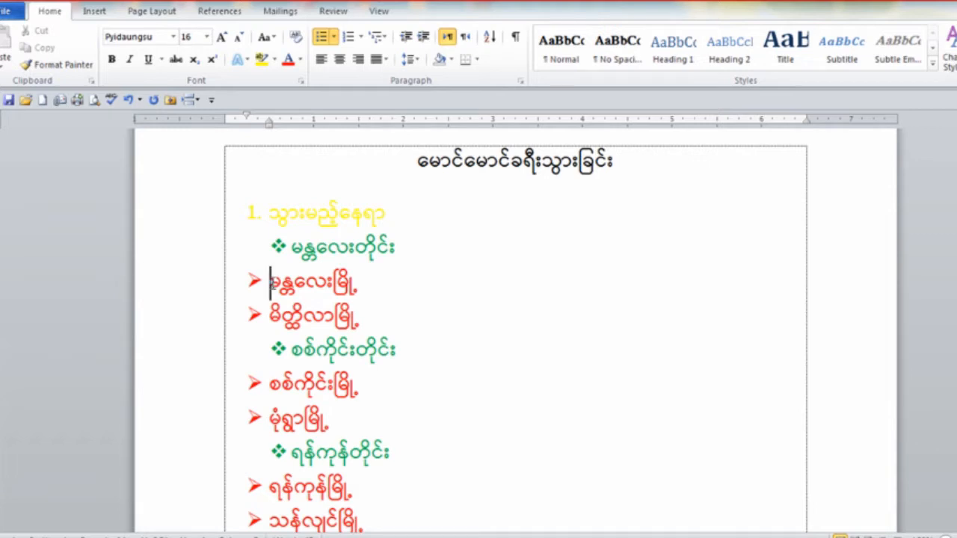
pyautogui.press('Tab')
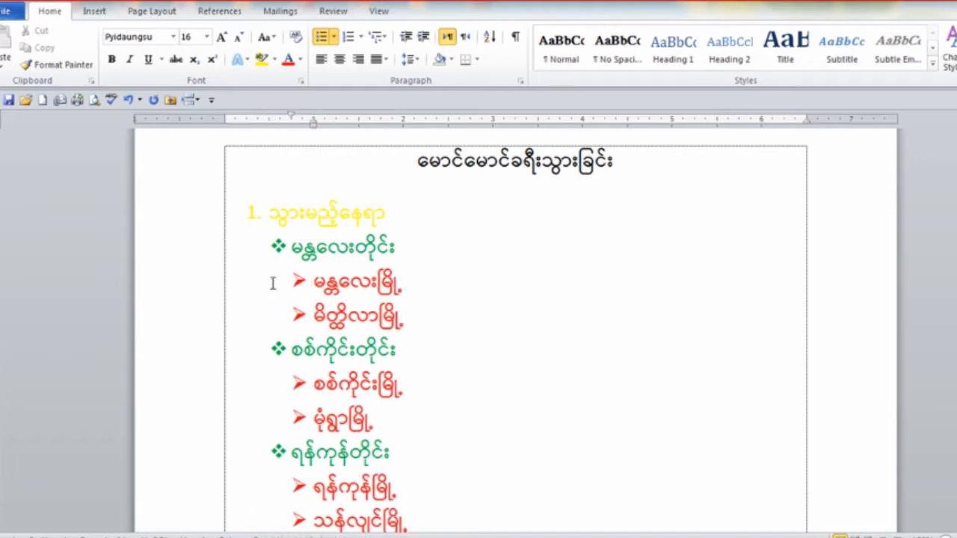
# Step: Review the three-level list from title to last line, checking the numbering, bullets and indents of each colour level
pyautogui.scroll(-3, 273, 280)
pyautogui.scroll(4, 299, 274)
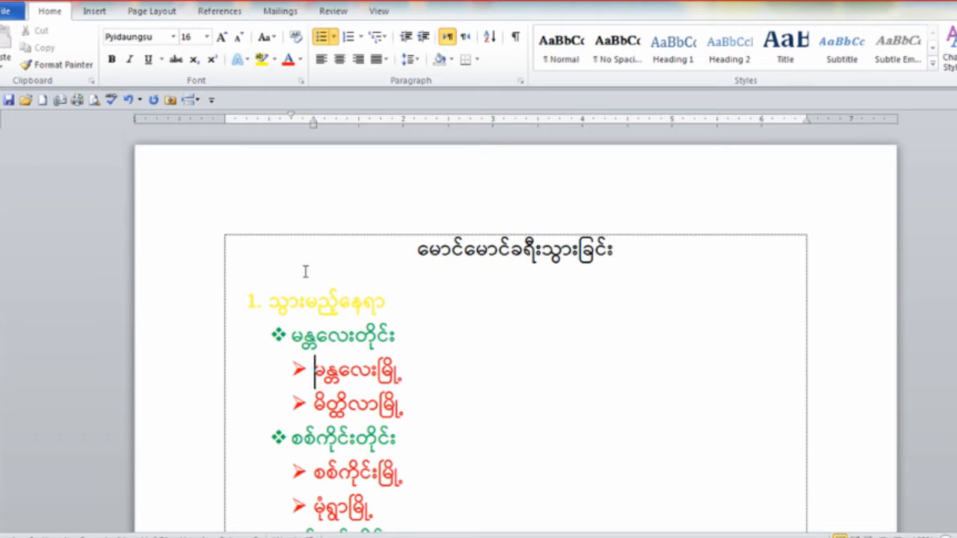
pyautogui.scroll(-8, 305, 272)
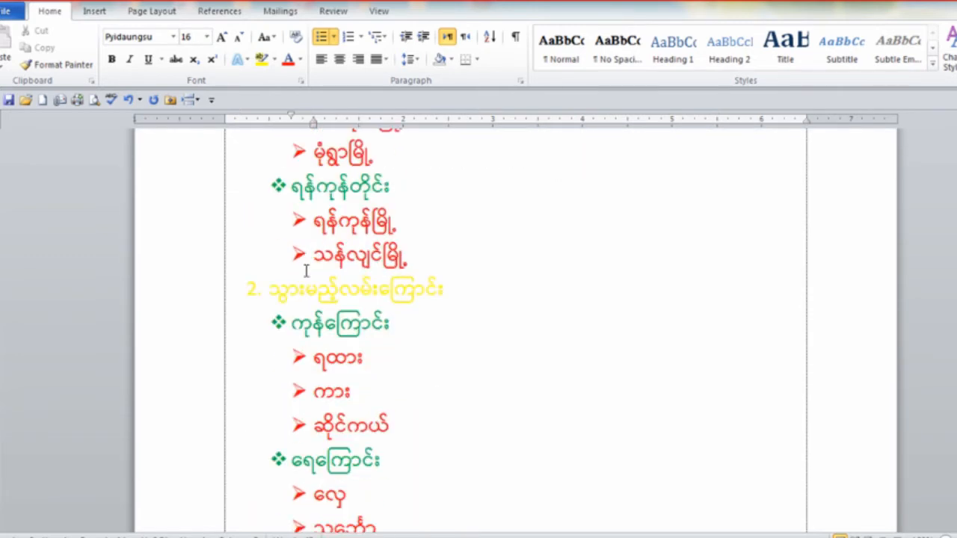
pyautogui.scroll(10, 306, 271)
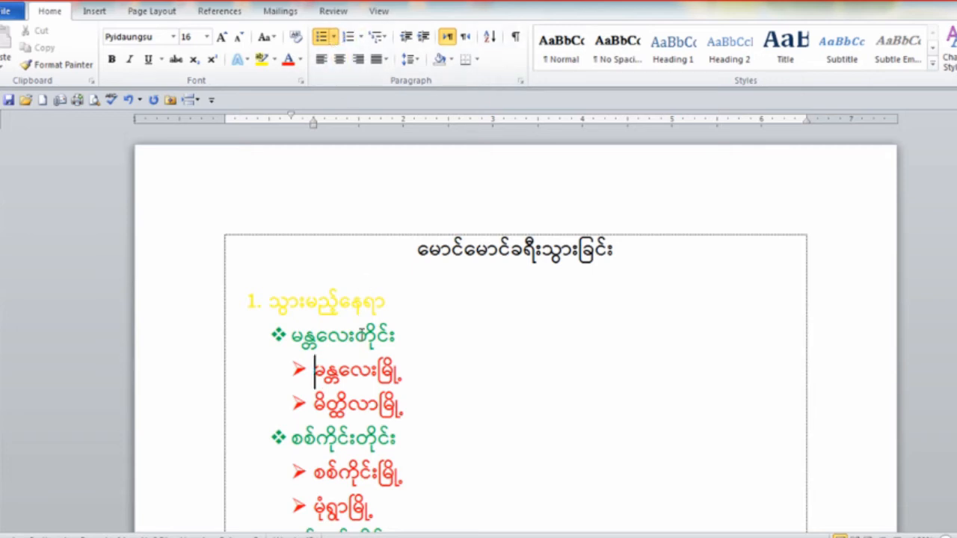
pyautogui.scroll(-5, 362, 331)
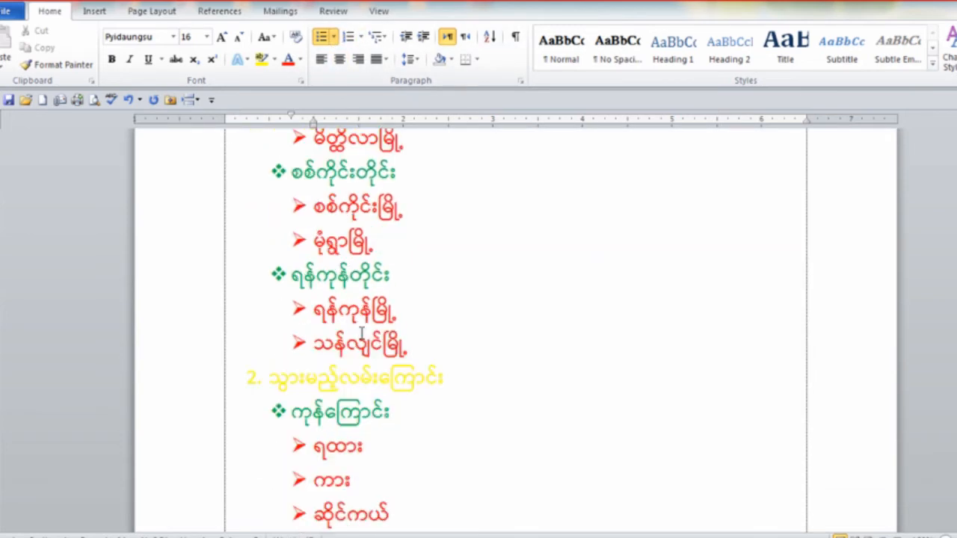
pyautogui.scroll(4, 362, 332)
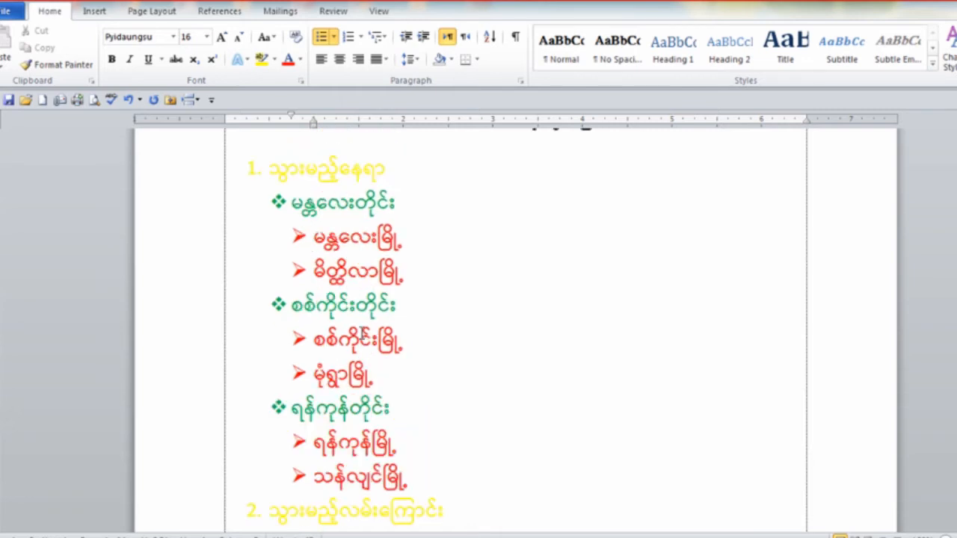
pyautogui.scroll(2, 361, 331)
pyautogui.scroll(-10, 361, 331)
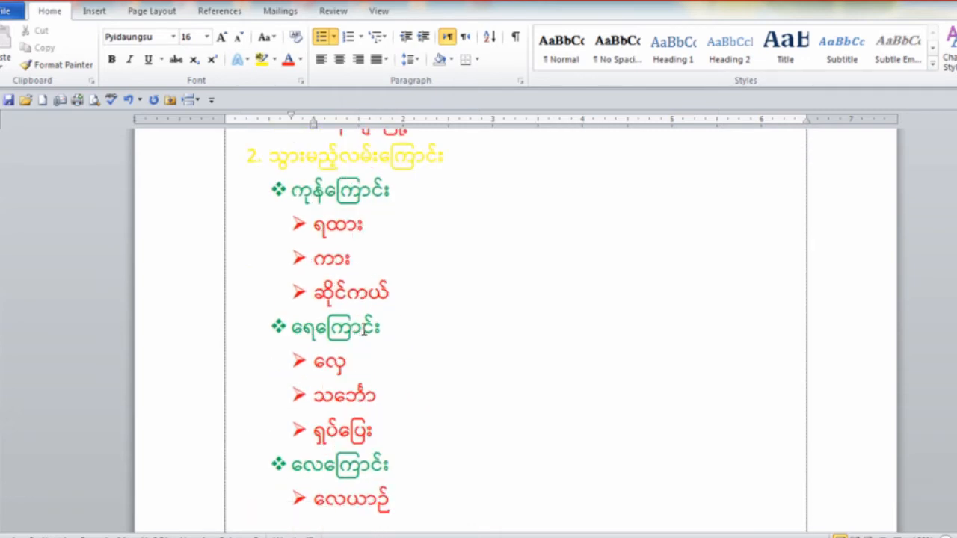
pyautogui.scroll(3, 365, 329)
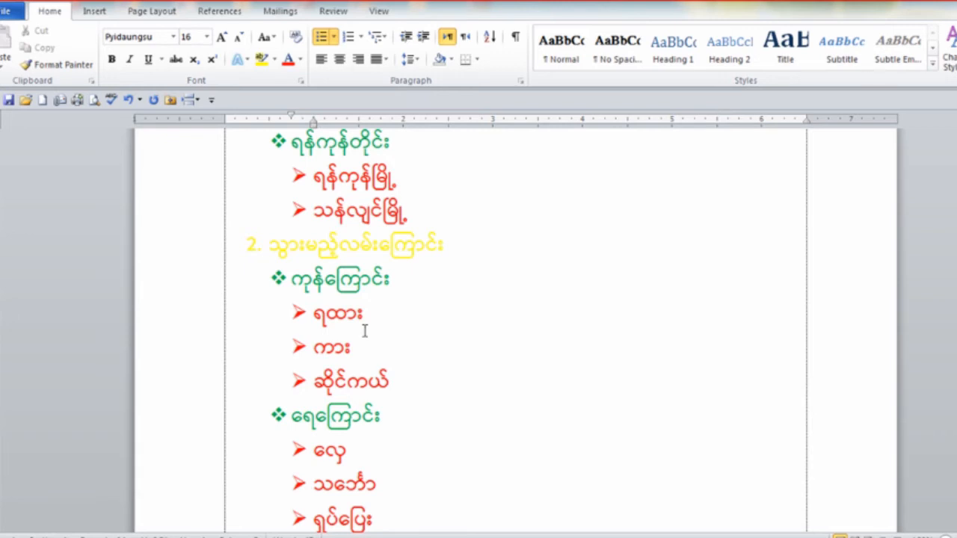
pyautogui.scroll(5, 365, 331)
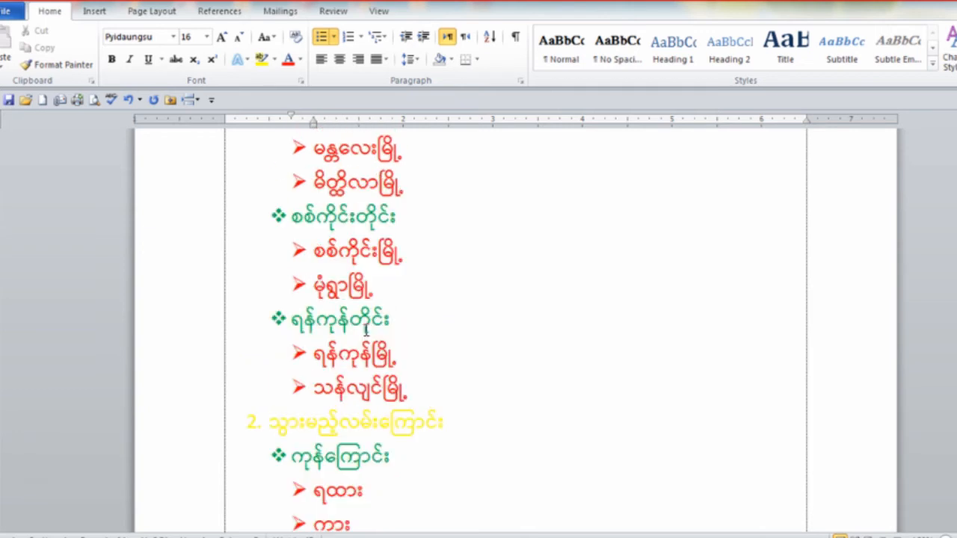